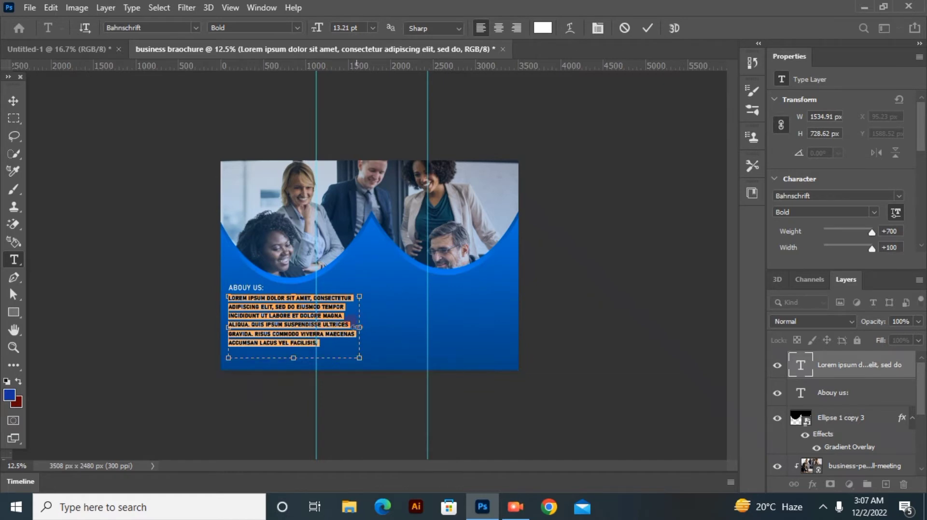
Step: Centre-align the lorem ipsum paragraph under the ABOUY US heading and set its font size to 13 pt
mouse_move(359, 327)
left_mouse_down()
mouse_move(332, 327)
mouse_move(369, 328)
left_mouse_up()
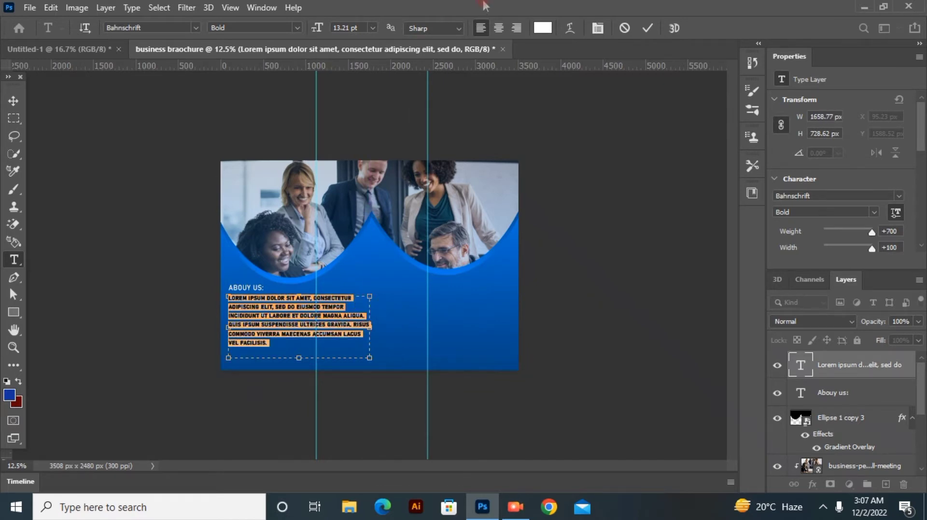
left_click(498, 28)
left_click_drag(315, 32, 327, 36)
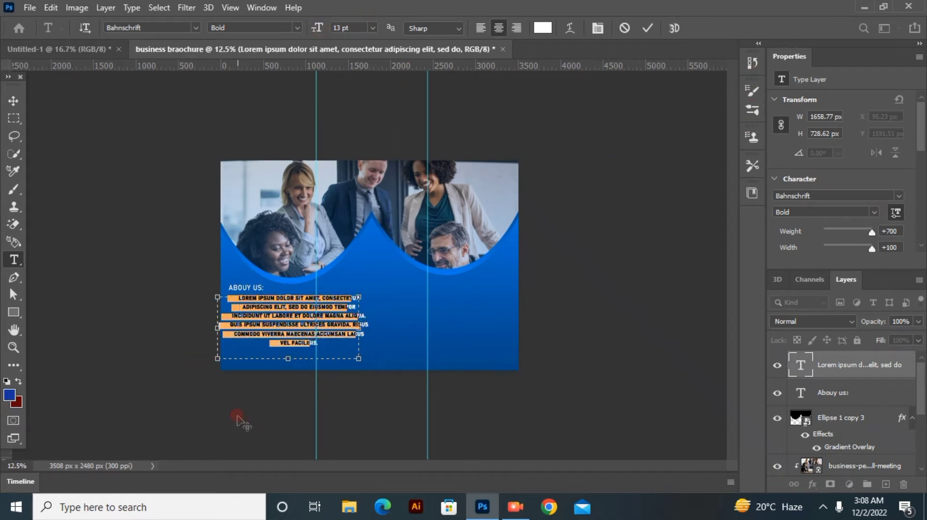
Step: Shrink the centred paragraph's text box to fit the panel before the first guide and position it below the ABOUY US heading
left_click_drag(248, 417, 237, 416)
left_click_drag(357, 357, 306, 341)
left_click(13, 101)
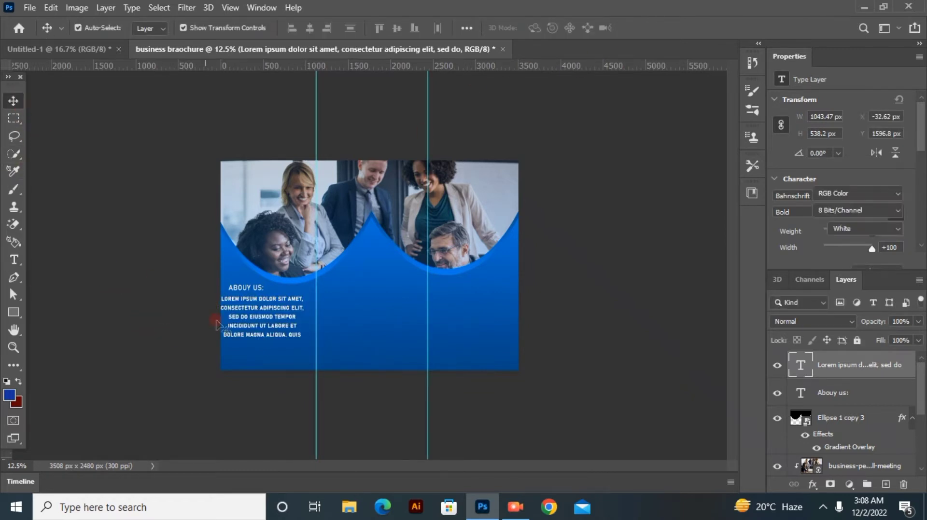
left_click_drag(256, 309, 260, 321)
left_click_drag(174, 313, 2, 324)
left_click_drag(277, 350, 277, 339)
left_click(207, 323)
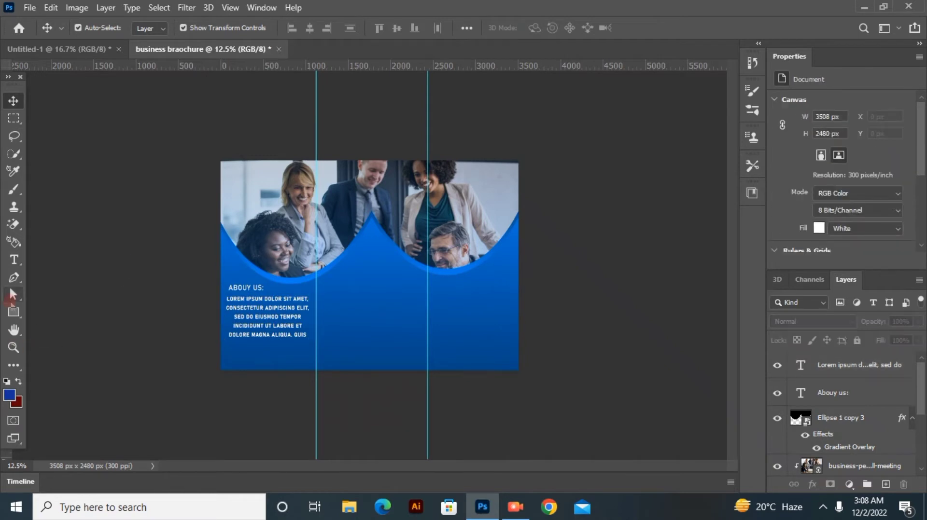
Step: Add the text OUR BUSINESS as a new heading in the middle panel just below the photo
left_click(14, 262)
left_click(350, 300)
key("BackSpace")
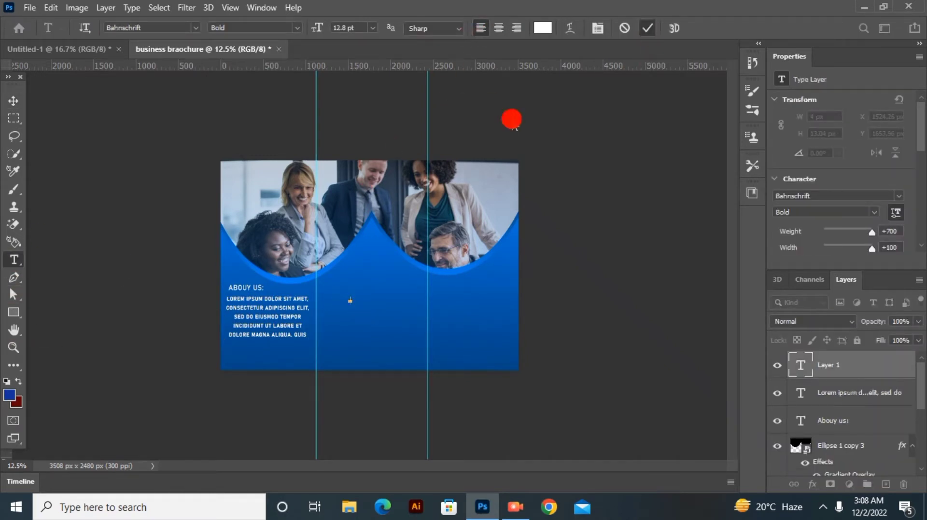
left_click(344, 263)
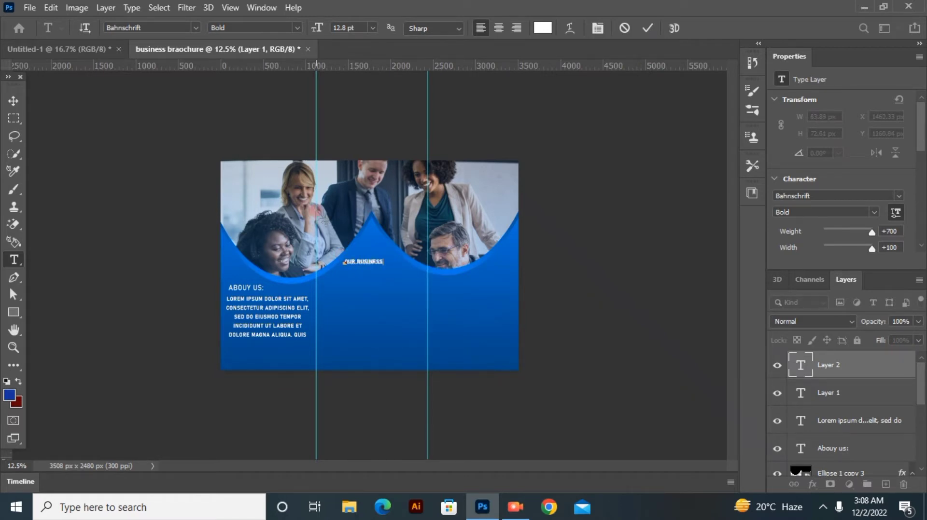
Step: Set the OUR BUSINESS heading to 28 pt and align its start with the first vertical guide, level with ABOUY US
left_click_drag(317, 35, 333, 36)
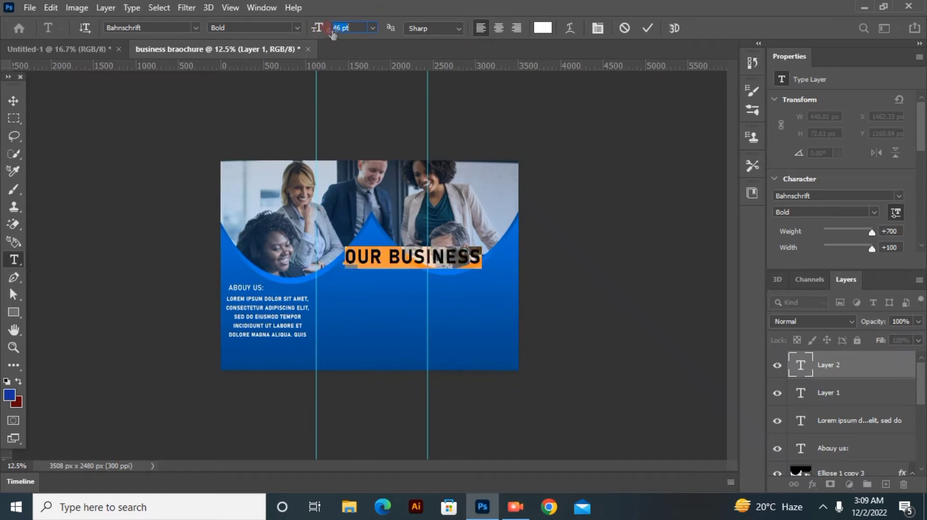
left_click_drag(357, 360, 322, 387)
left_click_drag(313, 28, 305, 35)
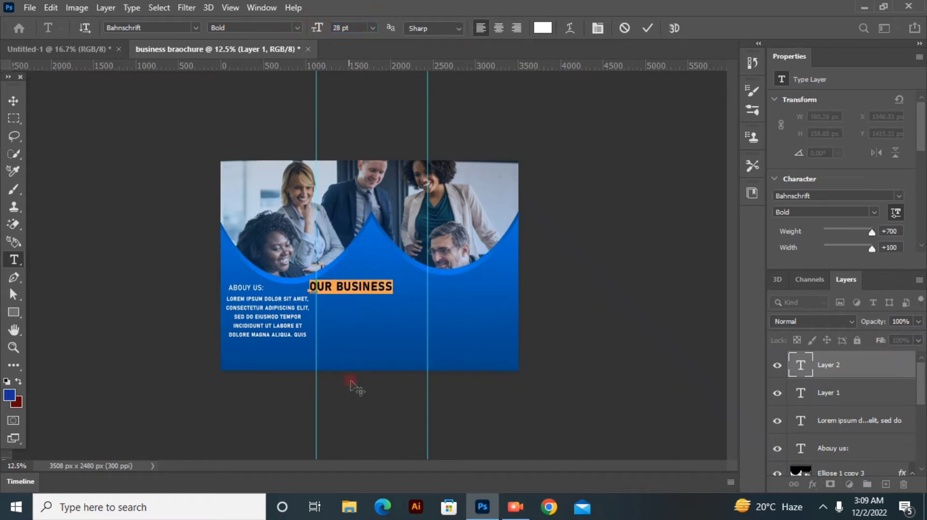
left_click_drag(351, 384, 362, 378)
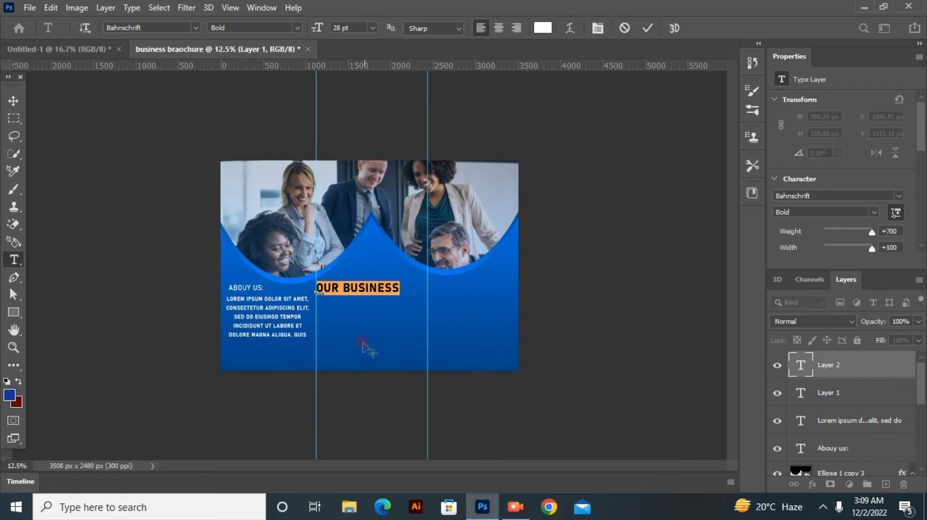
left_click(647, 28)
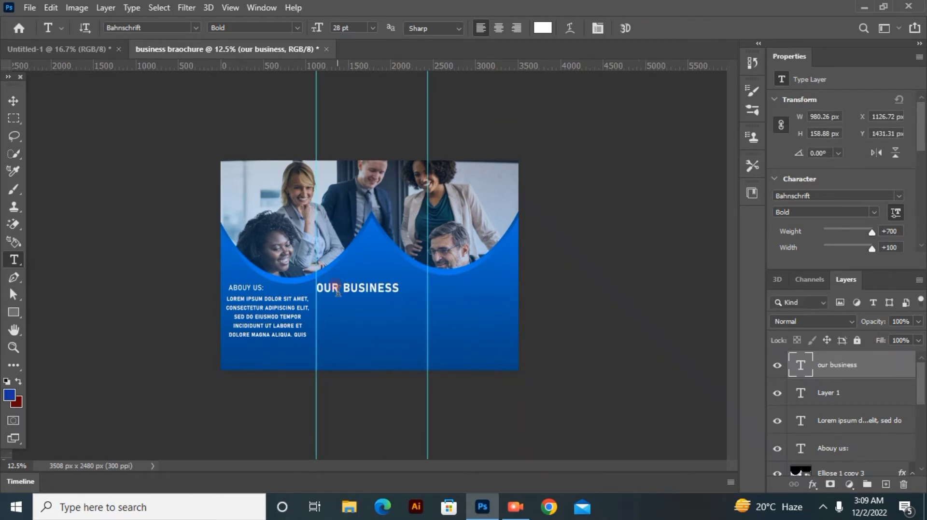
Step: Recolour the word OUR in the OUR BUSINESS heading to light blue
left_click(311, 290)
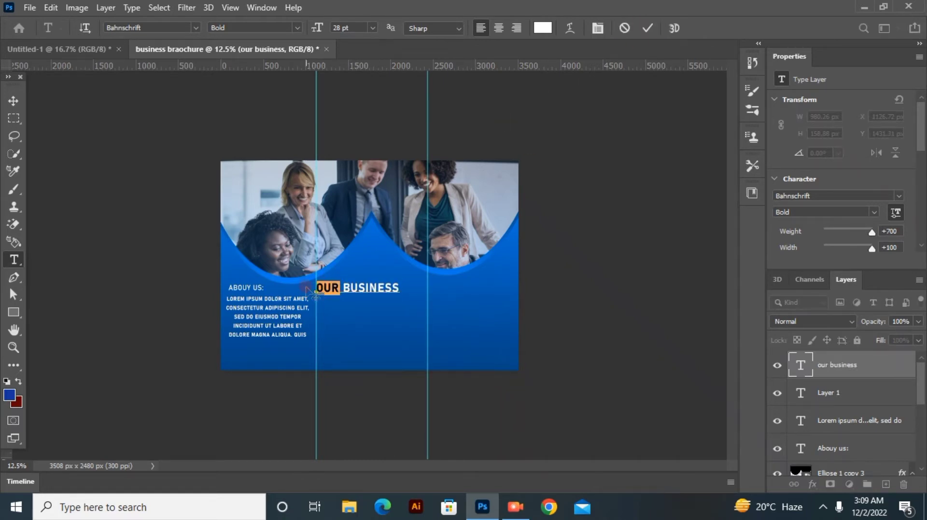
left_click(542, 29)
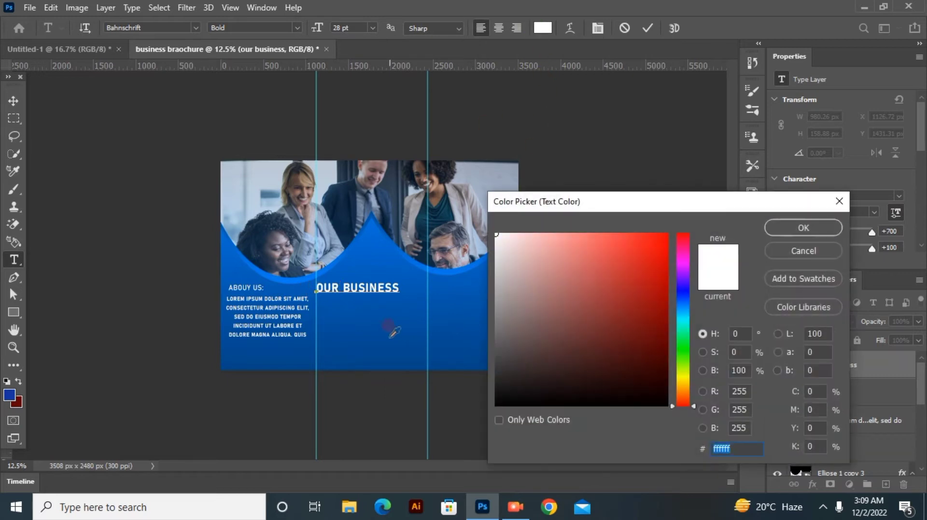
left_click(392, 326)
mouse_move(664, 288)
left_mouse_down()
mouse_move(668, 234)
mouse_move(564, 233)
left_mouse_up()
left_click(785, 228)
left_click(648, 29)
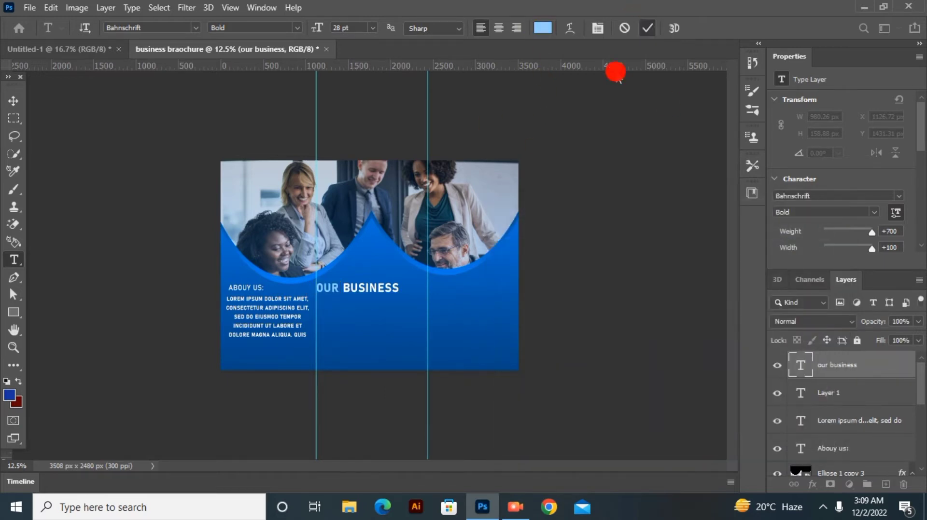
Step: Add the word PLANS as a second line of the OUR BUSINESS heading
left_click(399, 287)
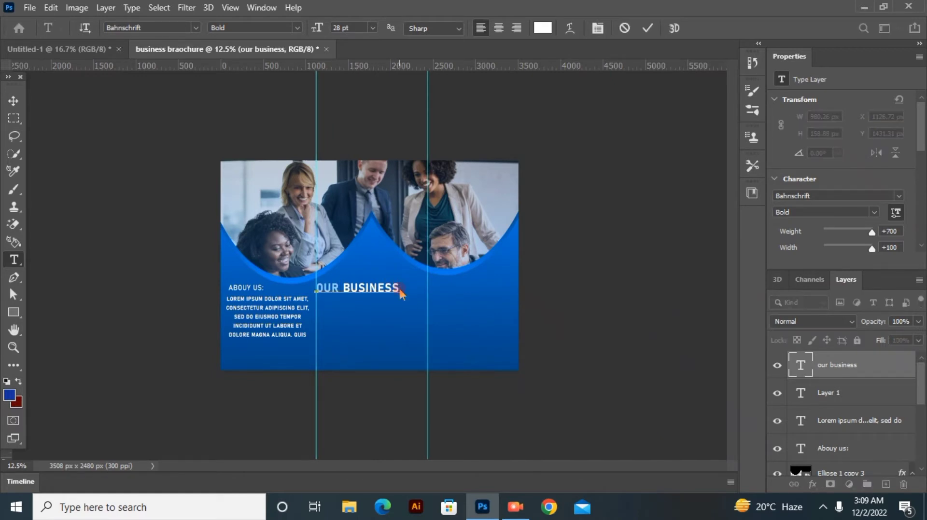
key("alt+space")
left_click(552, 160)
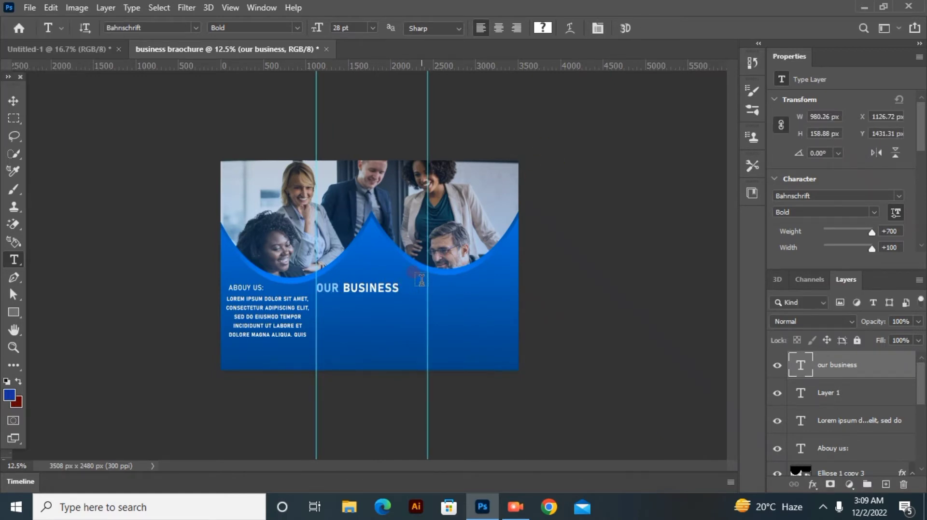
left_click(394, 288)
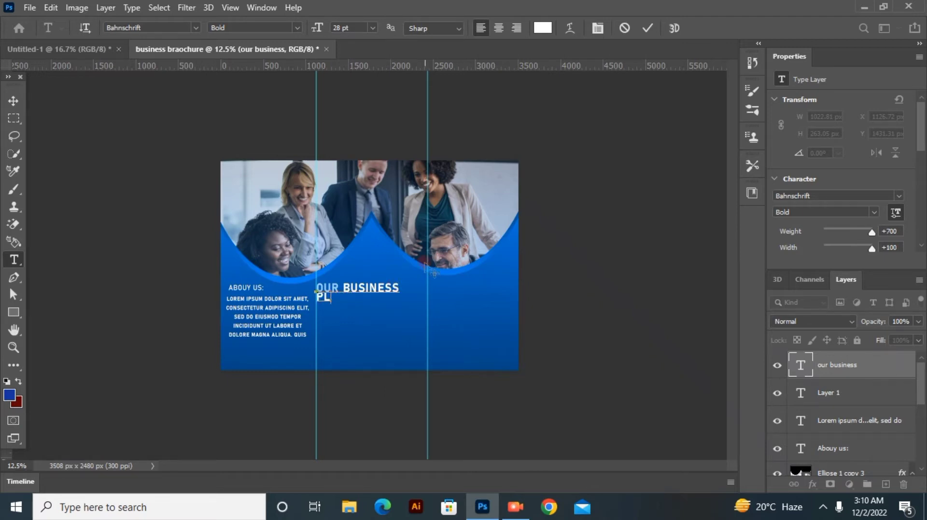
left_click(647, 28)
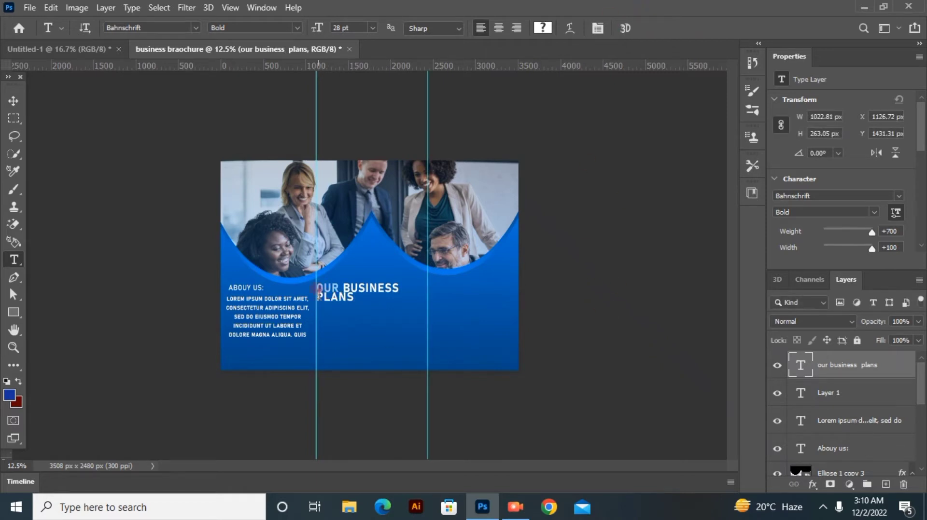
left_click(362, 303)
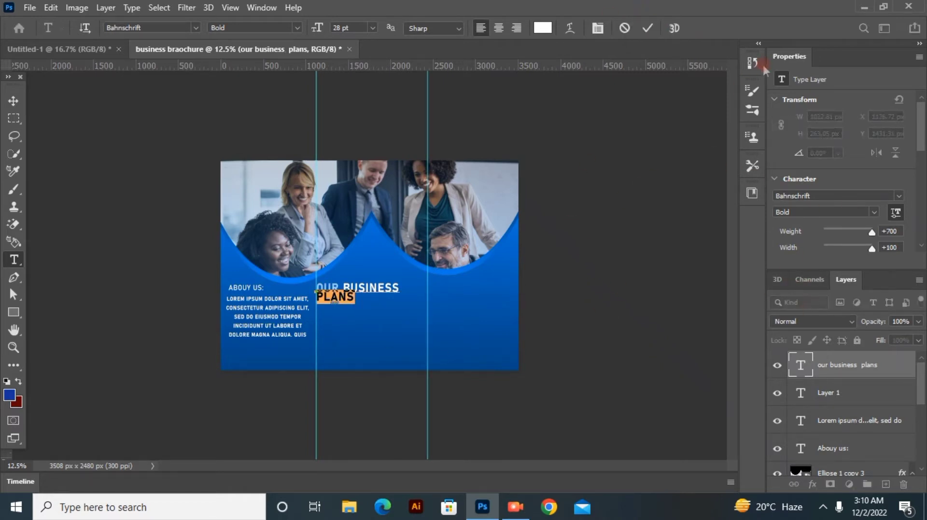
left_click(751, 166)
left_click(751, 138)
left_click(261, 7)
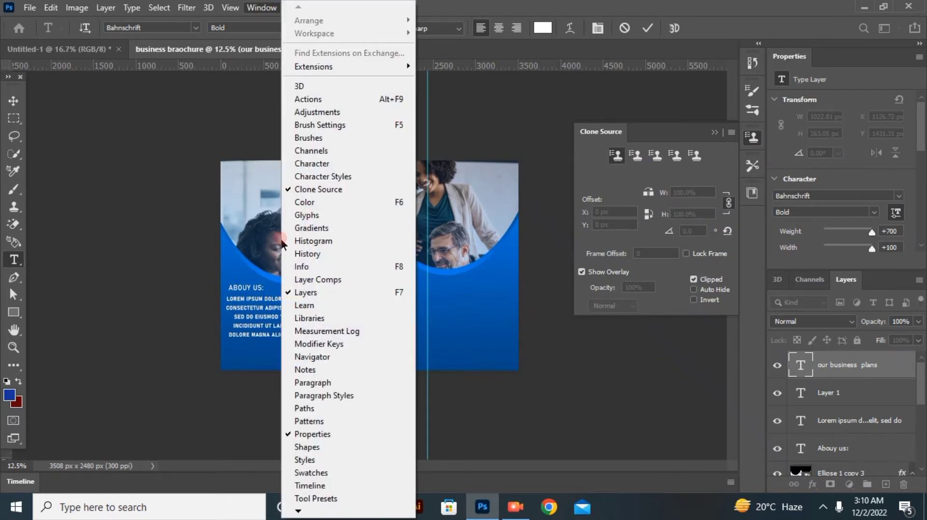
left_click(319, 402)
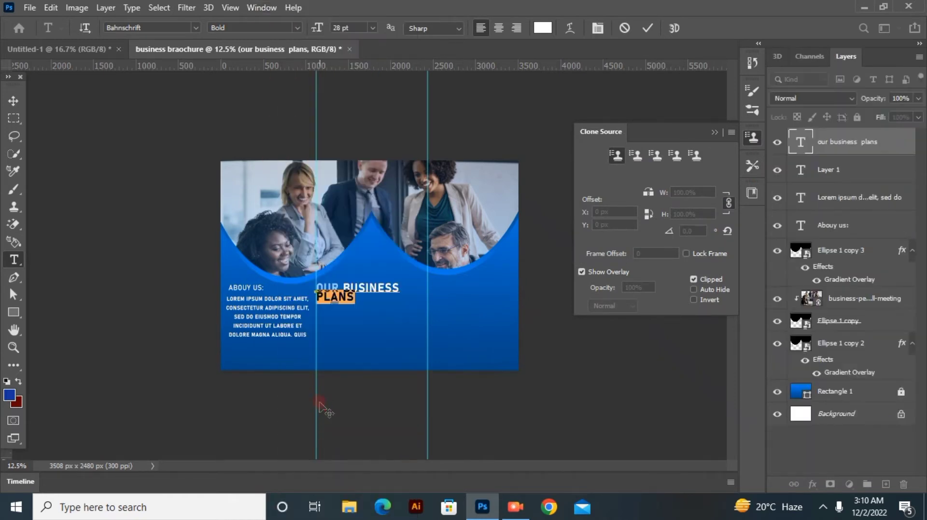
left_click(716, 132)
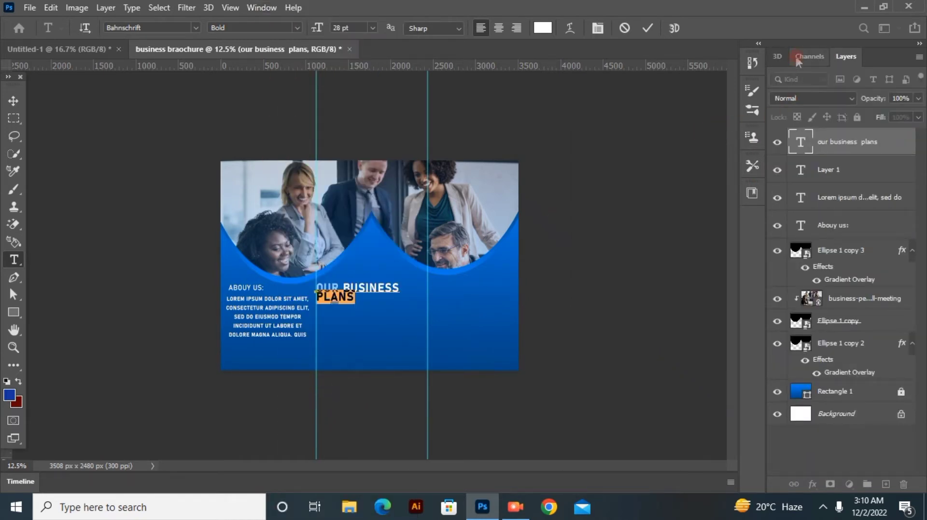
Step: Remove PLANS from the heading and recolour the word OUR to near-white
mouse_move(340, 297)
left_click(356, 329)
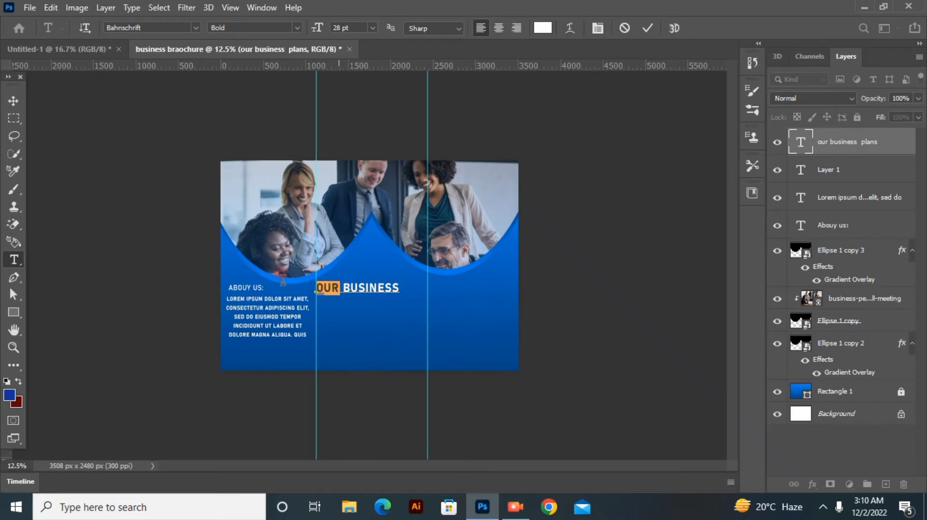
left_click(541, 29)
left_click(781, 228)
left_click(468, 139)
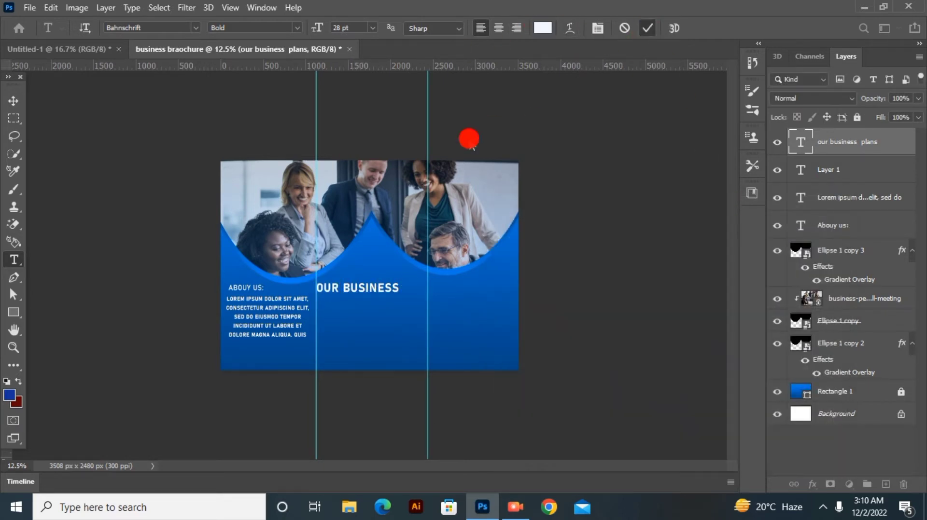
Step: Scale the OUR BUSINESS heading down to about 25.37 pt and keep it aligned with the first vertical guide
left_click(13, 100)
left_click_drag(317, 287, 325, 290)
left_click_drag(354, 291, 347, 287)
left_click(673, 28)
key("t")
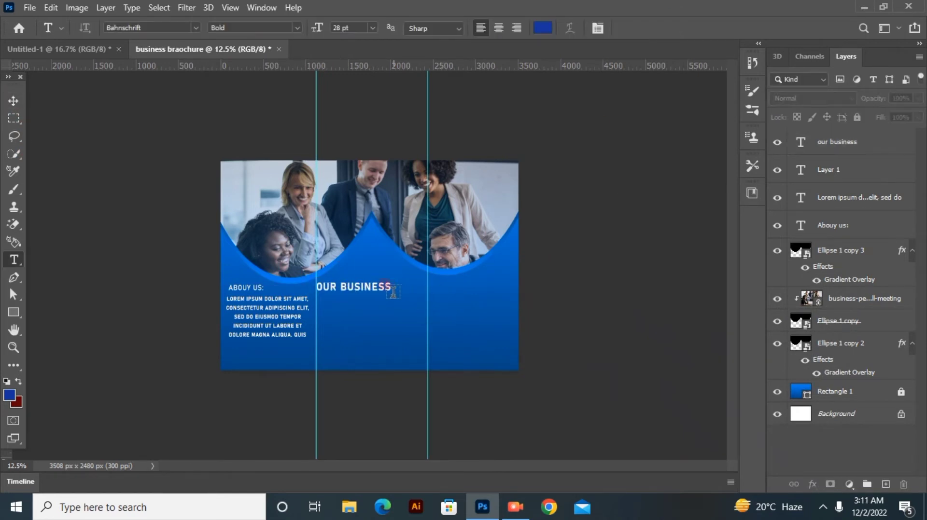
left_click(389, 282)
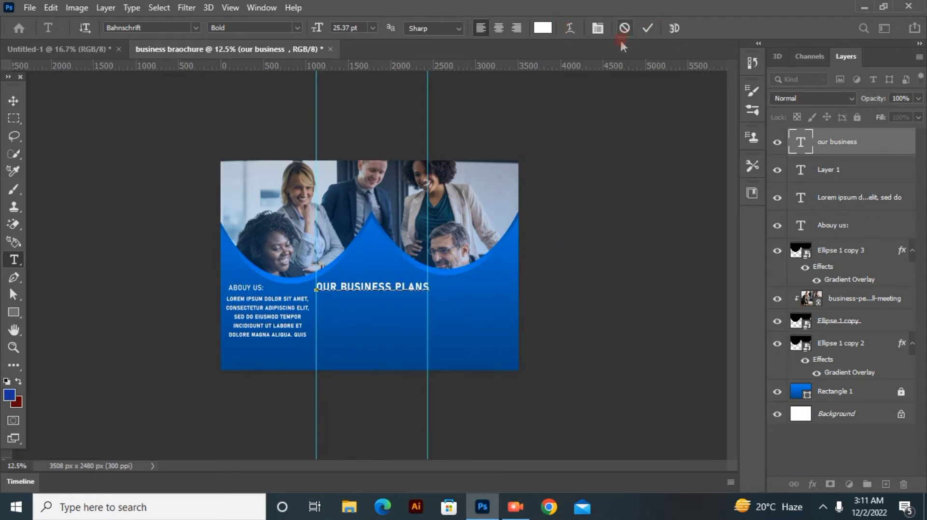
left_click(647, 28)
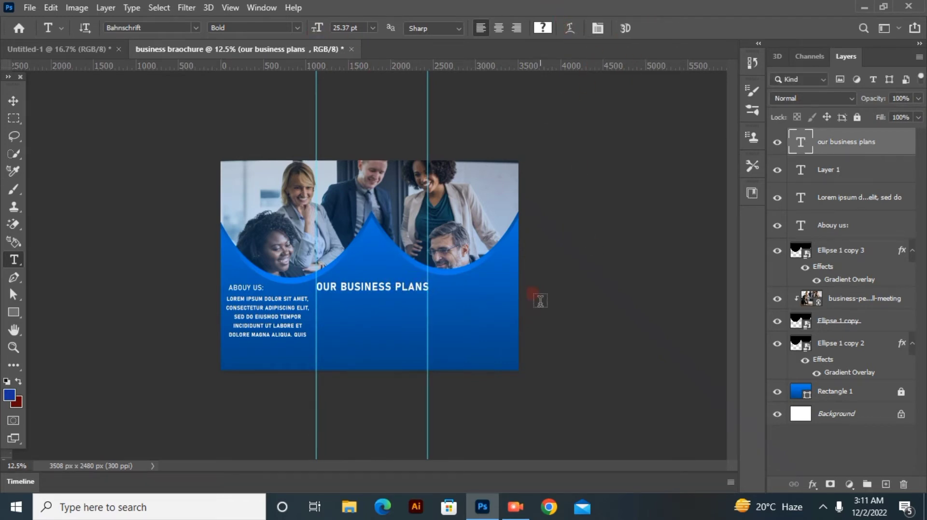
key("BackSpace")
left_click(648, 27)
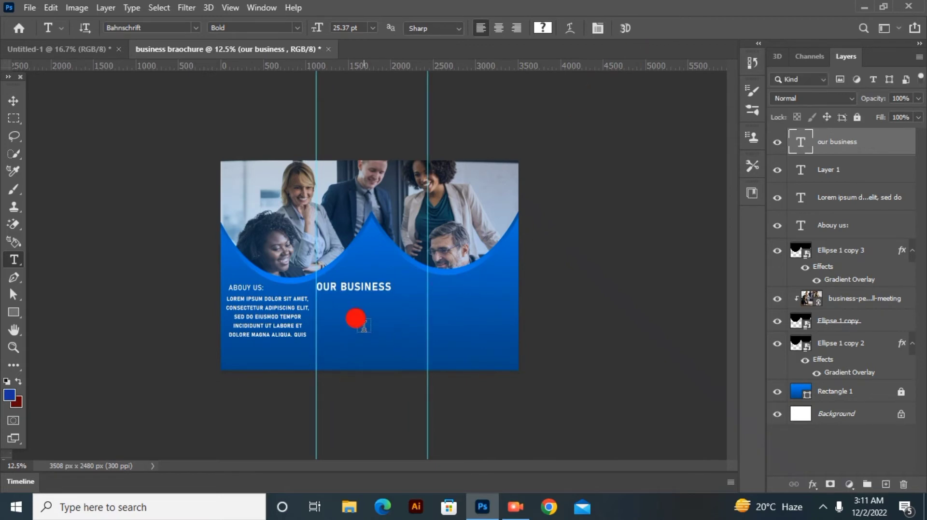
Step: Add PLANS as a separate white 28 pt text directly below OUR BUSINESS, aligned with the first guide
left_click(365, 324)
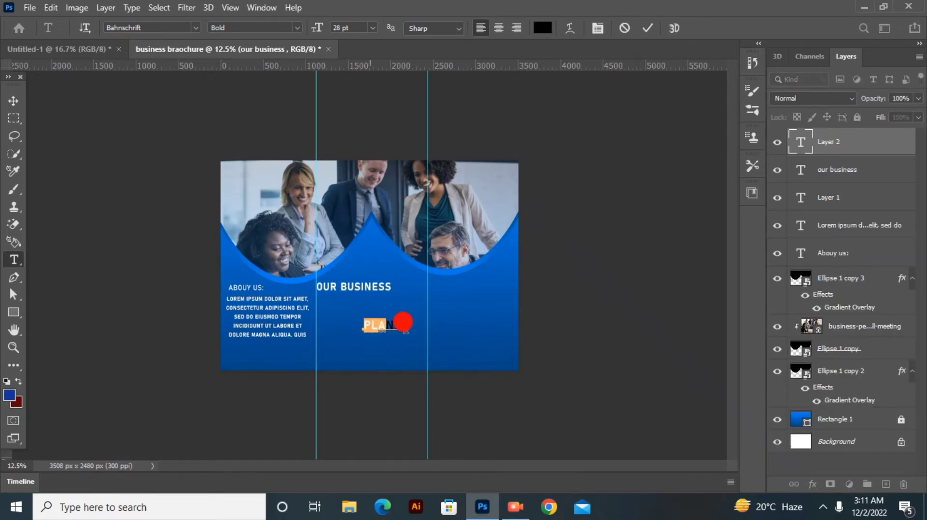
left_click(542, 28)
left_click(499, 233)
left_click(796, 225)
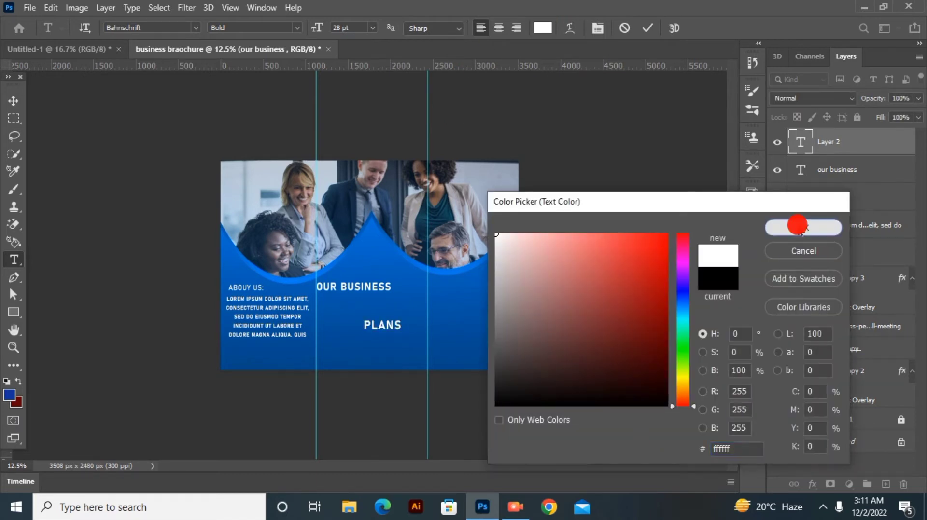
left_click(343, 351)
left_click_drag(353, 362, 336, 344)
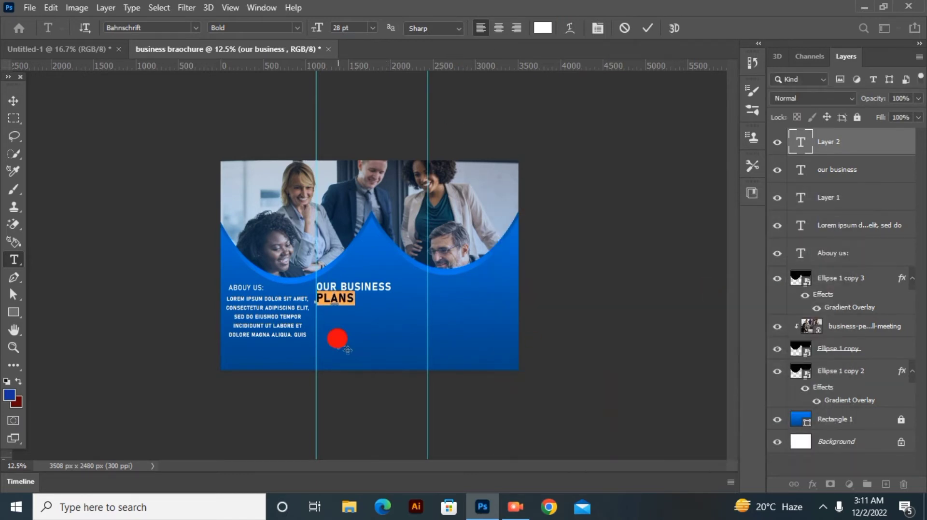
left_click(647, 28)
Step: Add a lorem ipsum text box between the two guides below PLANS, with 12 pt text and a height of three lines
left_click_drag(320, 315, 427, 336)
mouse_move(317, 28)
left_mouse_down()
mouse_move(301, 28)
mouse_move(312, 37)
left_mouse_up()
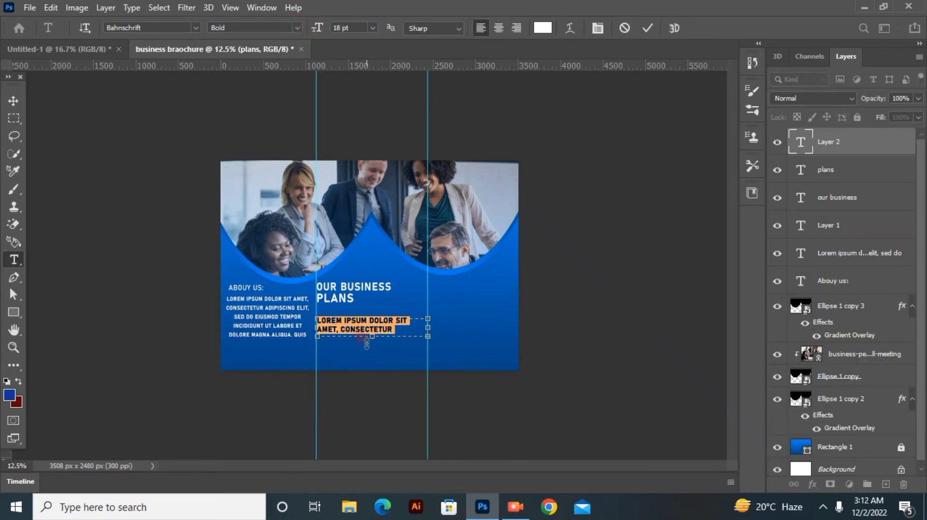
left_click_drag(372, 337, 372, 371)
left_click_drag(314, 33, 310, 24)
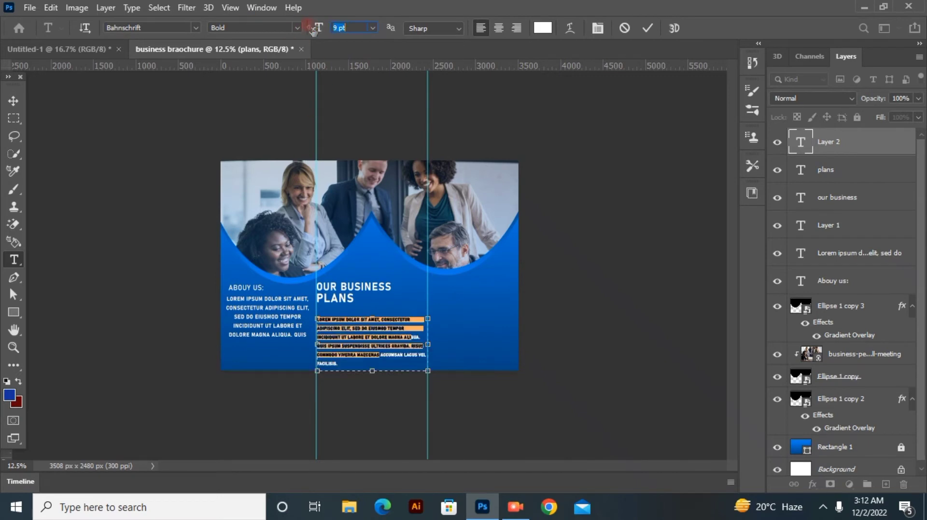
left_click_drag(372, 371, 372, 341)
left_click_drag(317, 28, 316, 28)
left_click(133, 122)
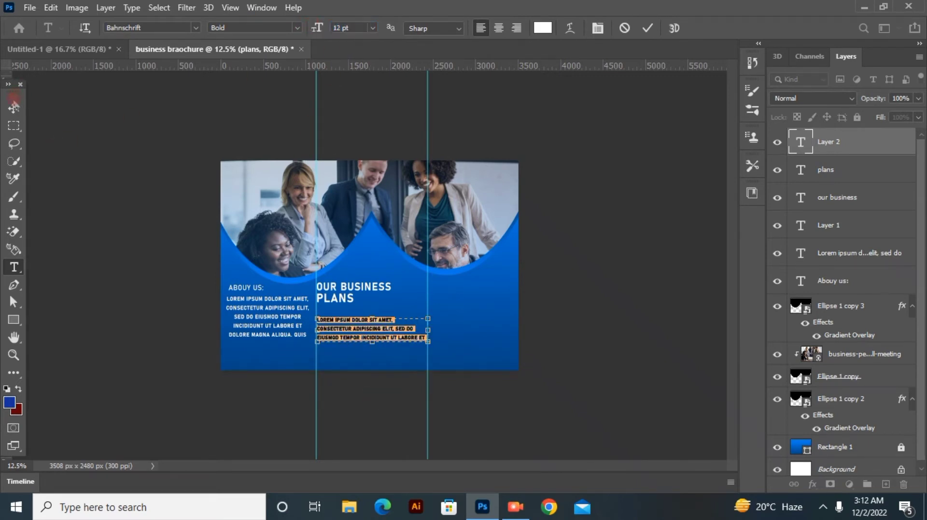
Step: Place the three-line paragraph just below PLANS and duplicate it directly underneath
key("v")
left_click_drag(347, 327, 346, 360)
left_click(455, 399)
Step: Move the centred paragraph under ABOUY US slightly lower to leave a gap below the heading
scroll(836, 169, "down", 1)
left_click(174, 389)
left_click_drag(259, 320, 259, 336)
Step: Format the ABOUY US heading as Bold at 24 pt
key("t")
triple_click(257, 287)
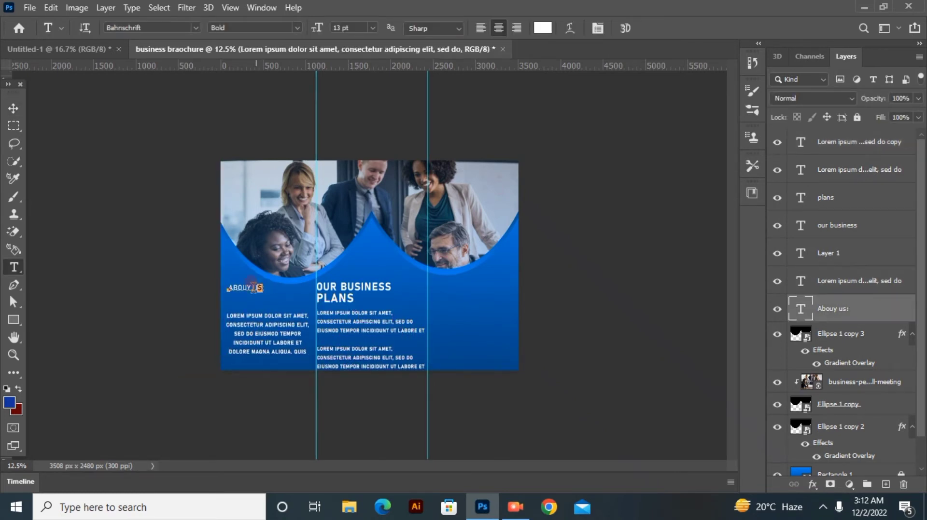
left_click_drag(313, 27, 325, 32)
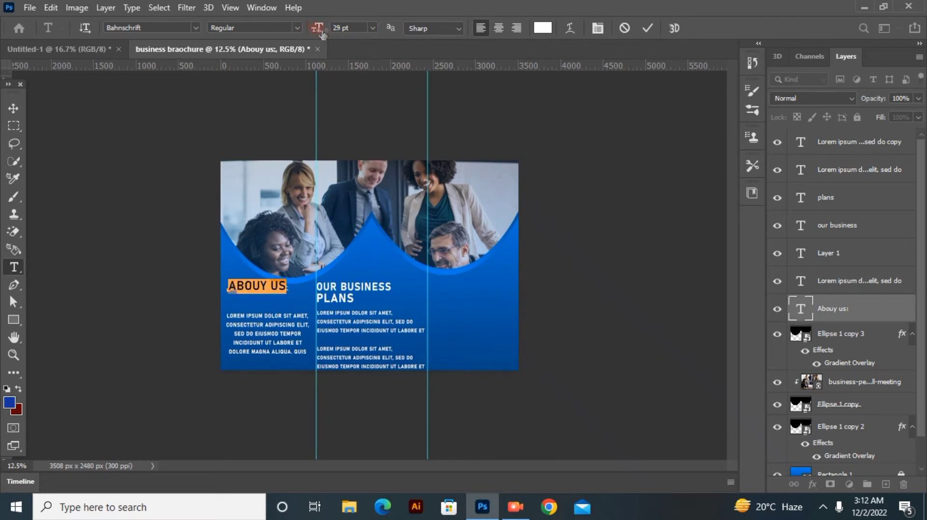
left_click(289, 28)
left_click(227, 195)
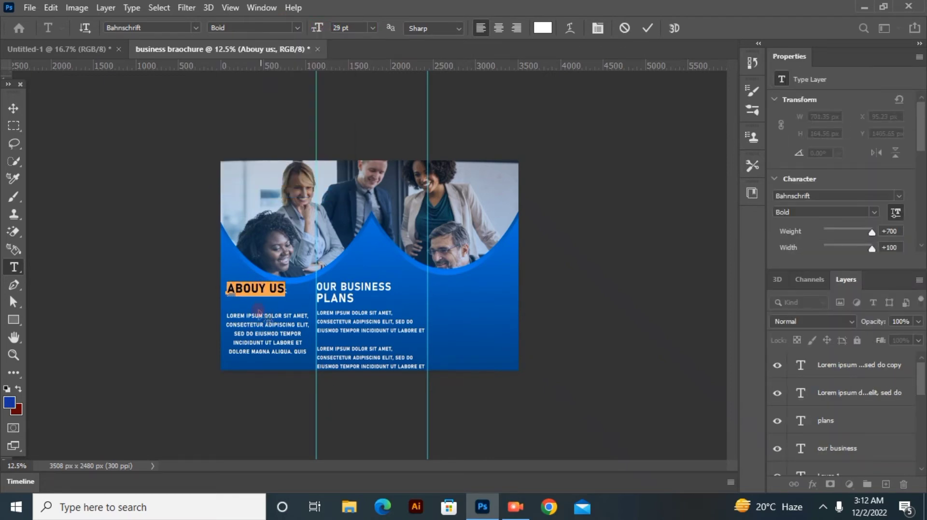
left_click_drag(259, 310, 261, 300)
left_click_drag(318, 32, 315, 32)
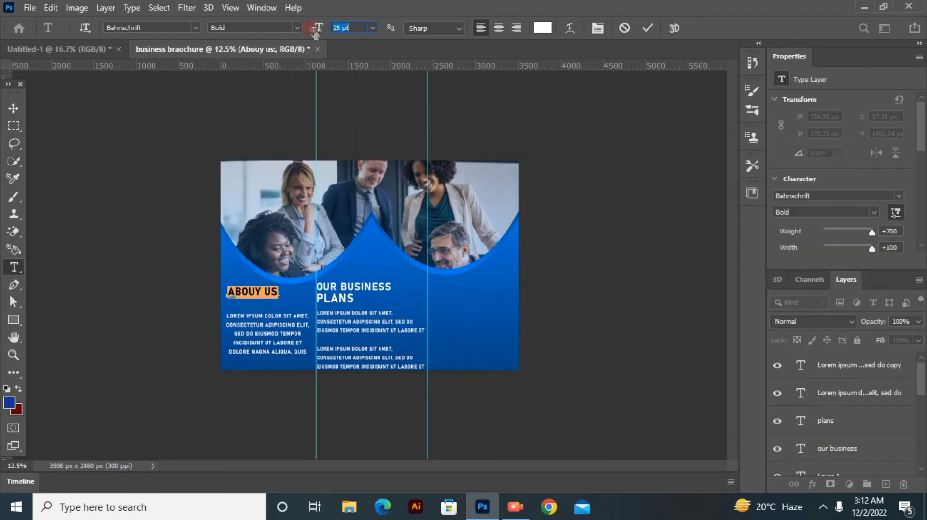
left_click(652, 32)
Step: Nudge the ABOUY US heading slightly up and left so it lines up with the paragraph below it
left_click(14, 108)
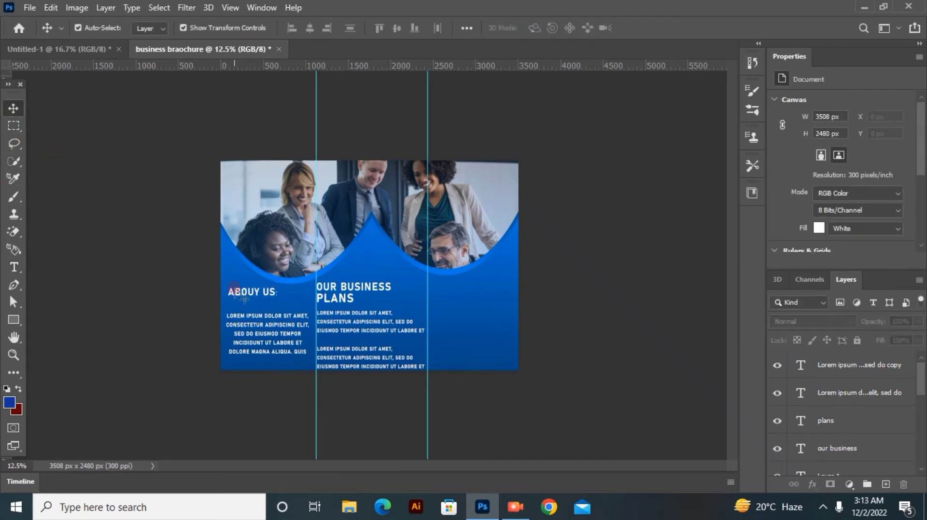
left_click_drag(240, 290, 238, 289)
left_click(127, 284)
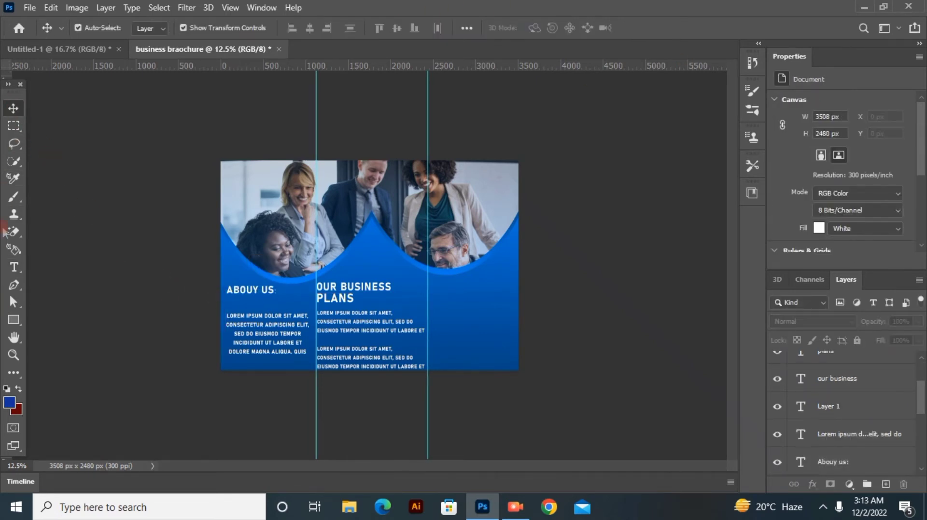
left_click(14, 268)
left_click(13, 110)
left_click(137, 288)
Step: Duplicate the ABOUY US heading, reword the copy as CONTACT ON, and align it with the second guide level with OUR BUSINESS
left_click(242, 290)
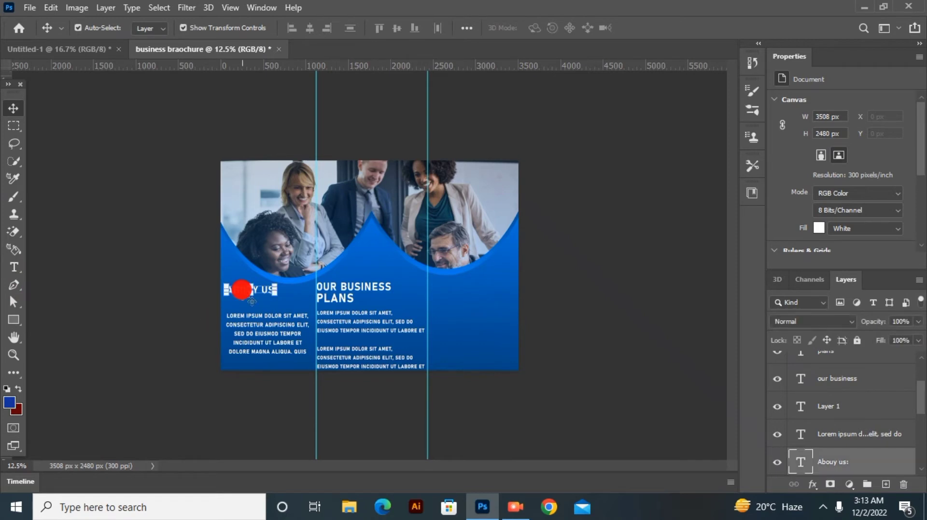
left_click_drag(872, 468, 885, 484)
left_click_drag(256, 289, 480, 296)
double_click(481, 296)
type("c")
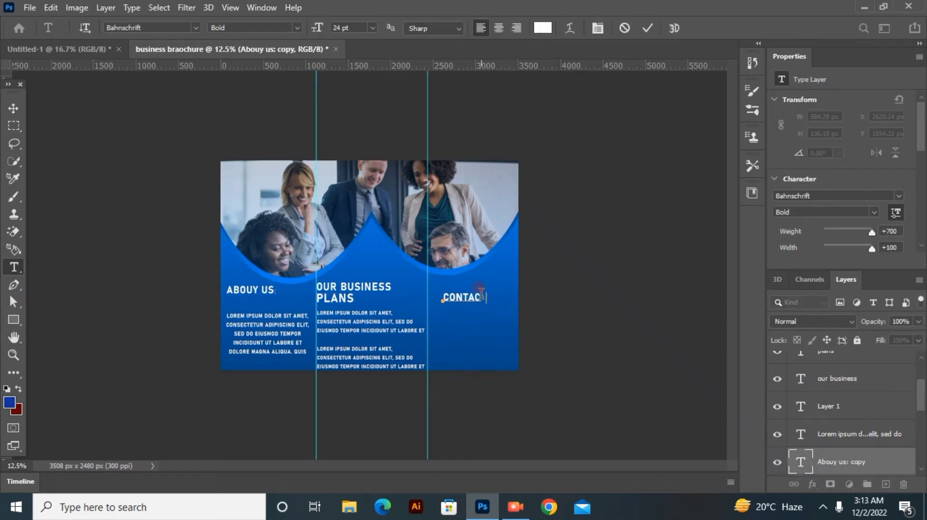
left_click_drag(481, 340, 466, 331)
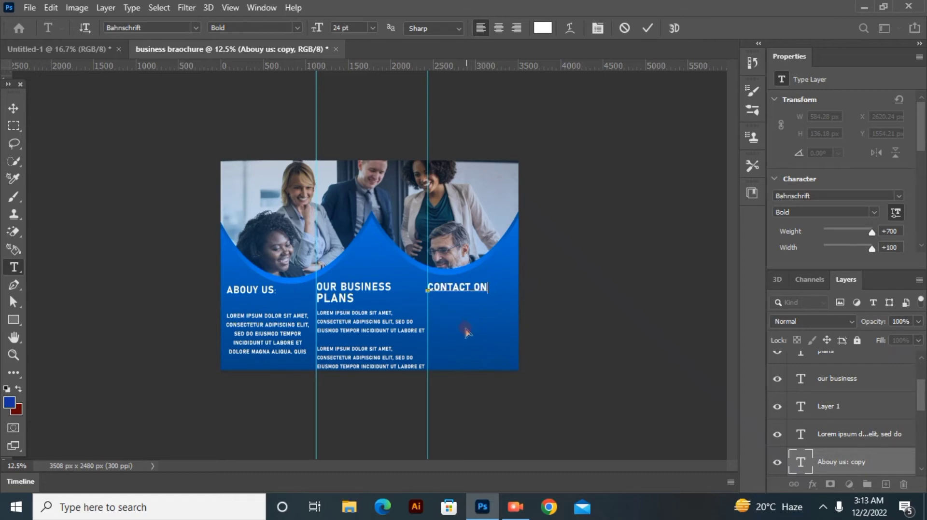
left_click(13, 108)
Step: Place 134148_phone_call_telephone_icon from Downloads as a linked image in the brochure
left_click(30, 7)
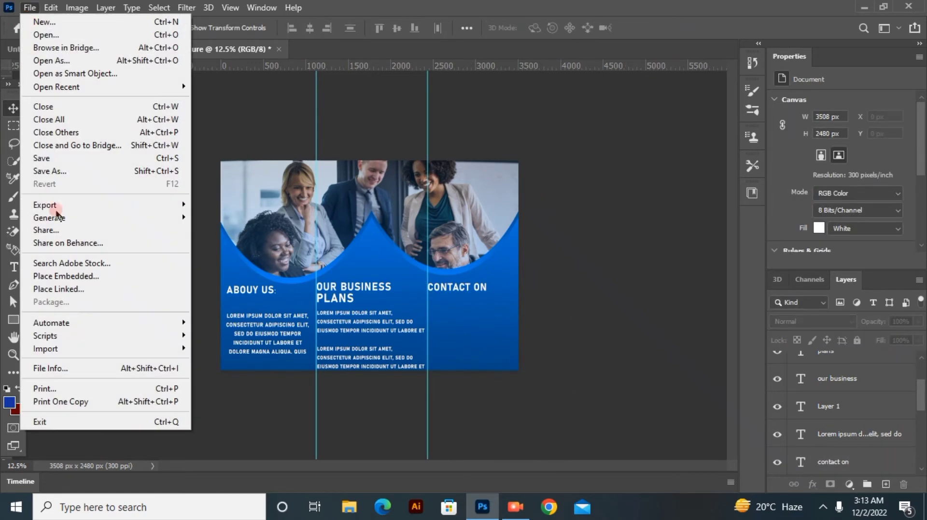
left_click(67, 296)
double_click(184, 58)
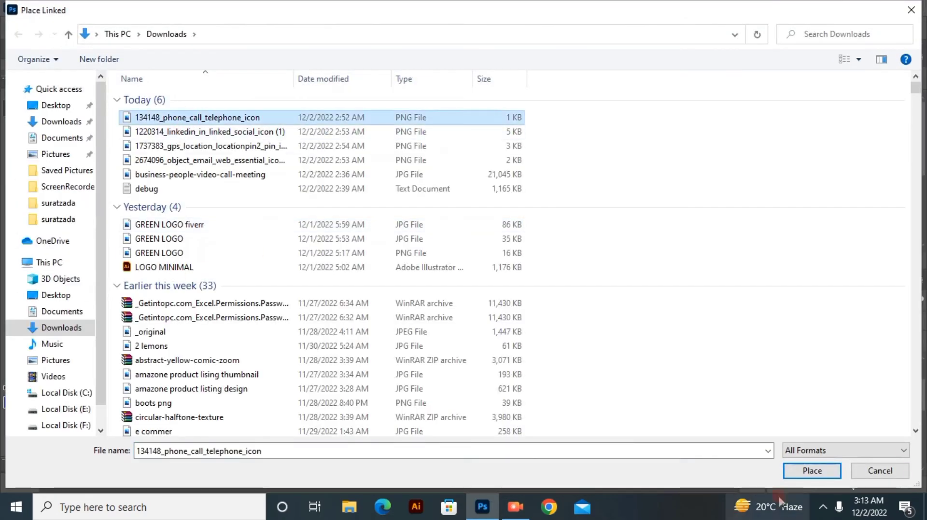
left_click_drag(380, 276, 407, 304)
left_click(648, 28)
left_click(630, 97)
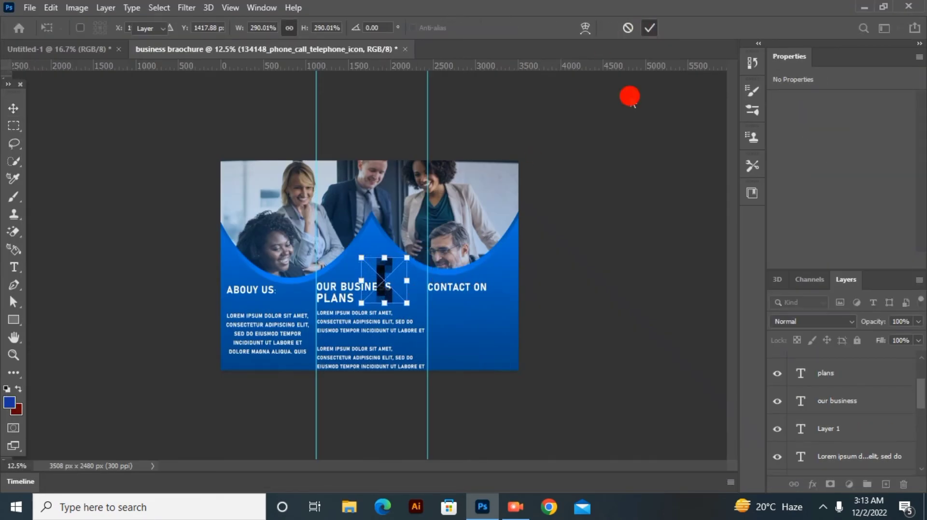
Step: Place 1220314_linkedin_in_linked_social_icon (1) from Downloads as a linked image
left_click(30, 8)
left_click(68, 291)
left_click(202, 132)
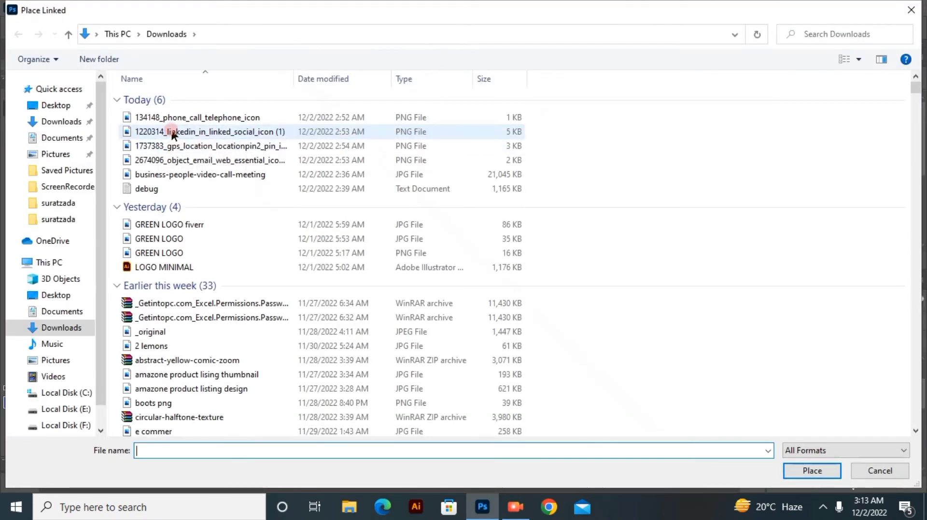
left_click(812, 471)
left_click(648, 28)
Step: Place 1737383_gps_location_locationpin2_pin_icon from Downloads as a linked image
left_click(30, 7)
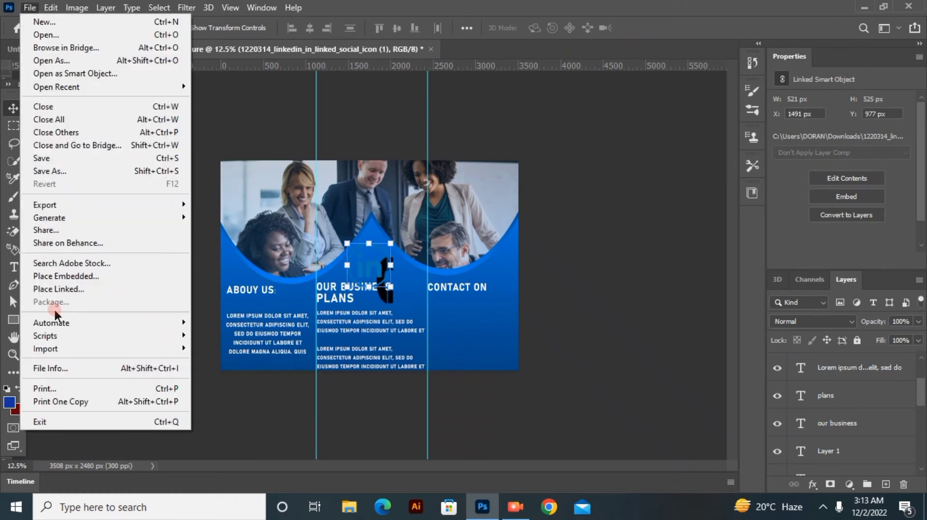
left_click(68, 291)
left_click(217, 147)
left_click(808, 469)
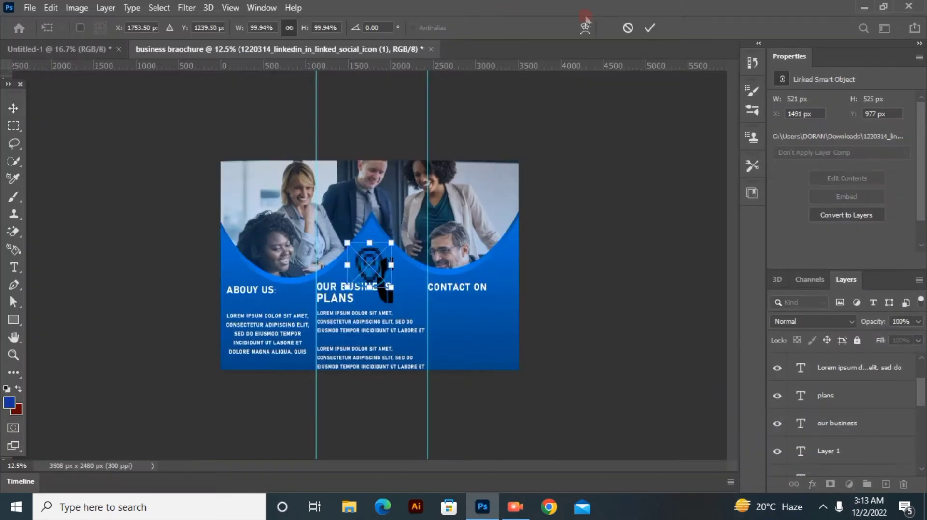
left_click(649, 29)
Step: Place the 2674096_object_email_web_essential_icon (2) file from Downloads as a linked image
left_click(30, 7)
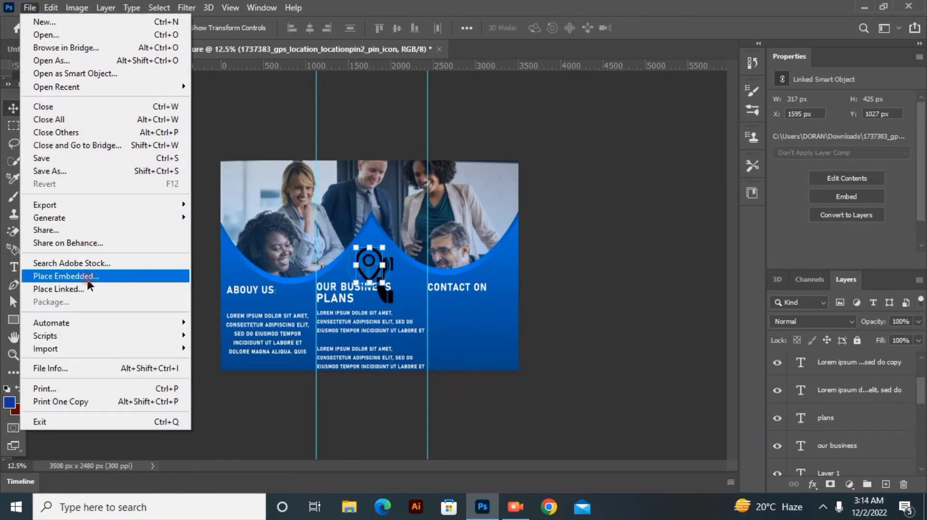
left_click(68, 291)
left_click(267, 173)
left_click(264, 160)
left_click(812, 471)
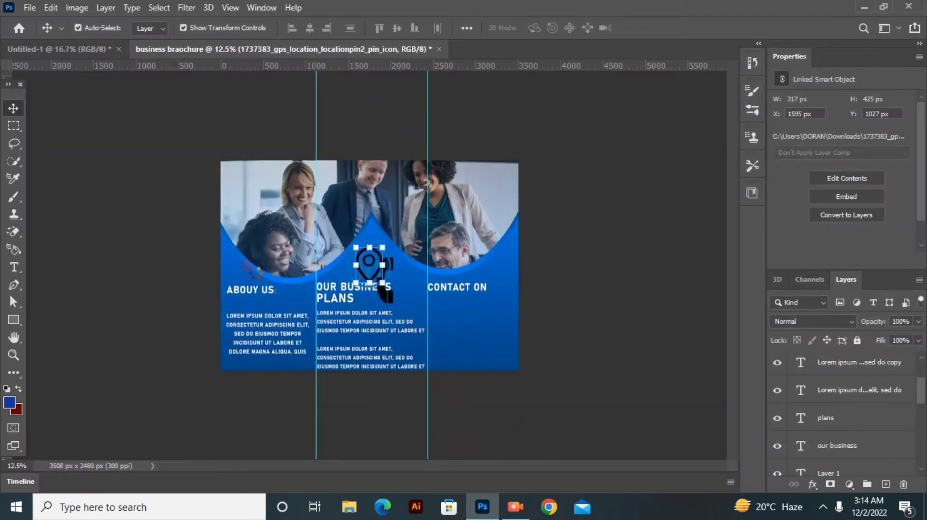
left_click(622, 193)
left_click(622, 193)
Step: Try to move the four placed icons together away from the middle panel
left_click_drag(920, 395, 924, 337)
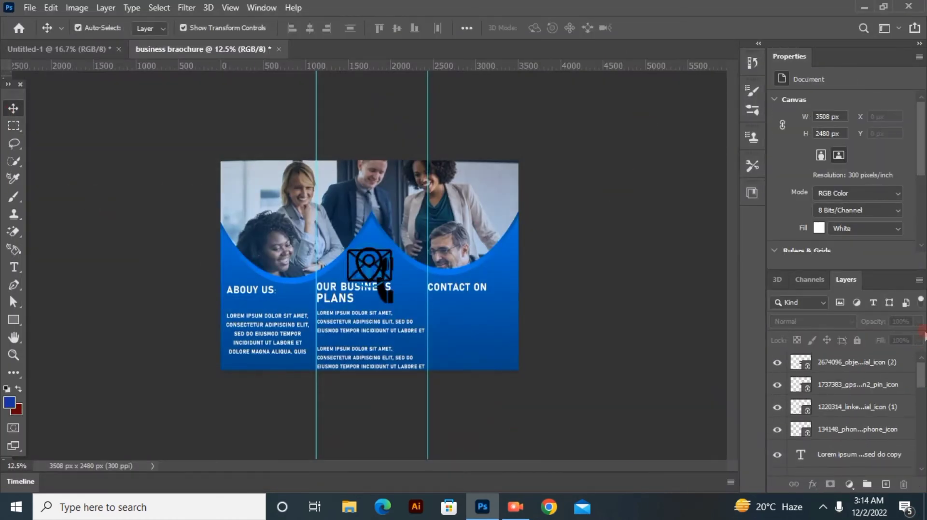
left_click(860, 370)
left_click(857, 386, "ctrl")
left_click(857, 402, "ctrl")
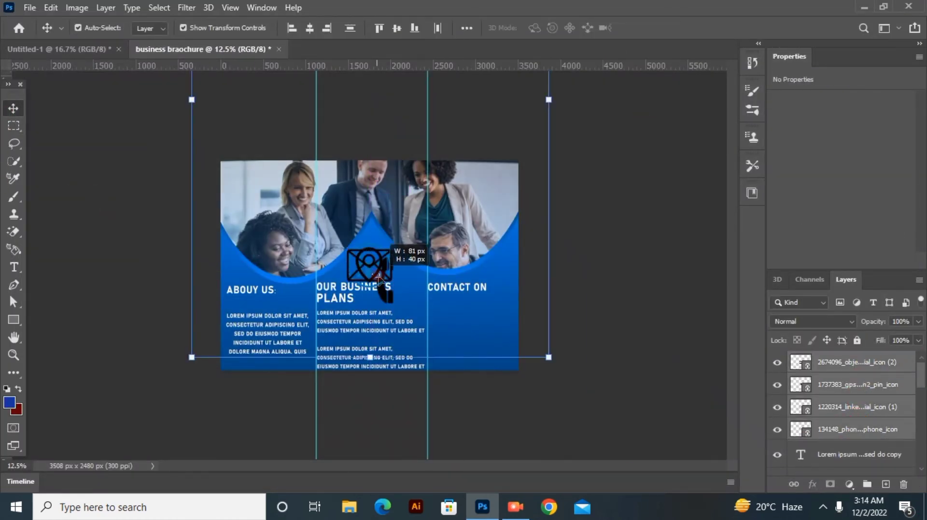
left_click(374, 268, "ctrl")
left_click(373, 264, "ctrl")
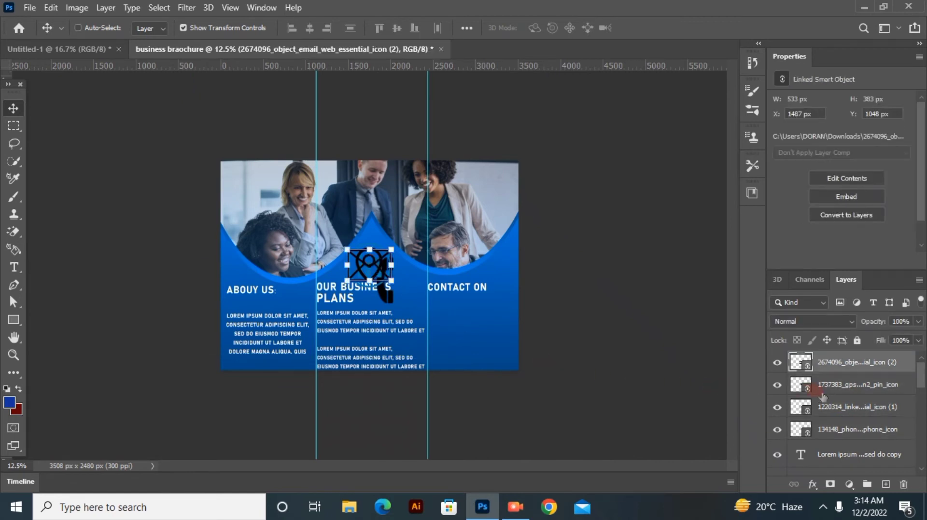
Step: Reselect the icon layers and shift them slightly up together with the photo and the curved ellipse shapes
left_click(821, 388, "ctrl")
left_click(822, 407, "ctrl")
left_click(822, 428, "ctrl")
left_click(370, 263, "ctrl")
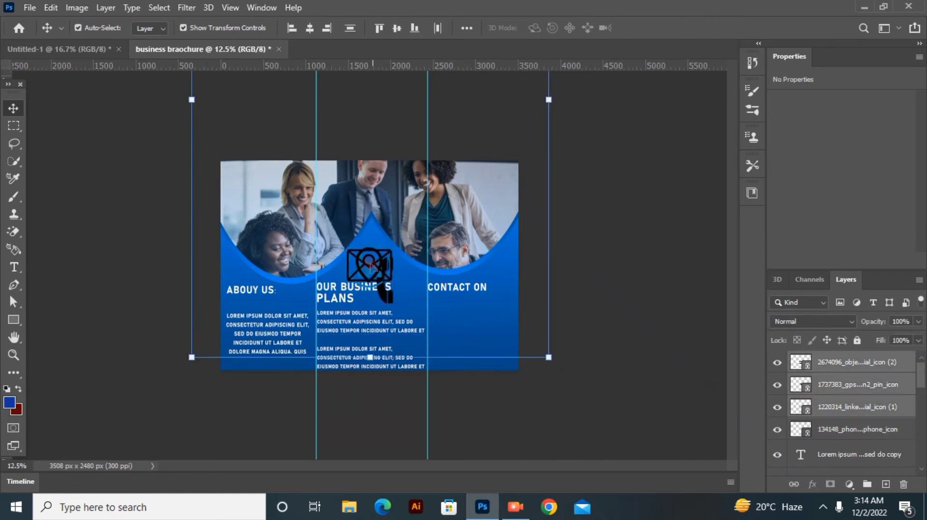
mouse_move(371, 265)
left_mouse_down()
mouse_move(406, 278)
mouse_move(371, 258)
mouse_move(383, 266)
left_mouse_up()
left_click(596, 313)
scroll(815, 427, "down", 5)
scroll(815, 427, "down", 3)
mouse_move(371, 258)
left_mouse_down()
mouse_move(380, 262)
mouse_move(370, 254)
left_mouse_up()
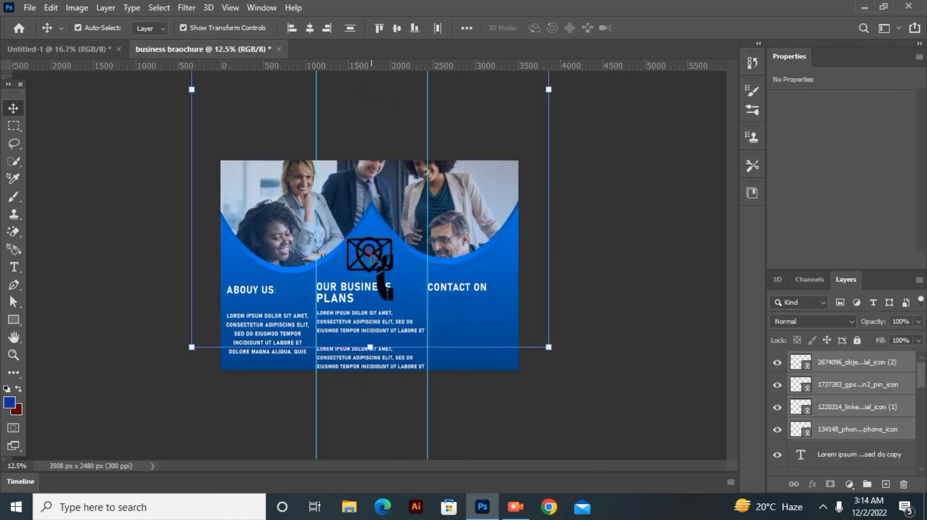
Step: Lock the business meeting photo layer and the Ellipse 1 copy, Ellipse 1 copy 2 and Ellipse 1 copy 3 layers
left_click(596, 328)
scroll(874, 424, "down", 6)
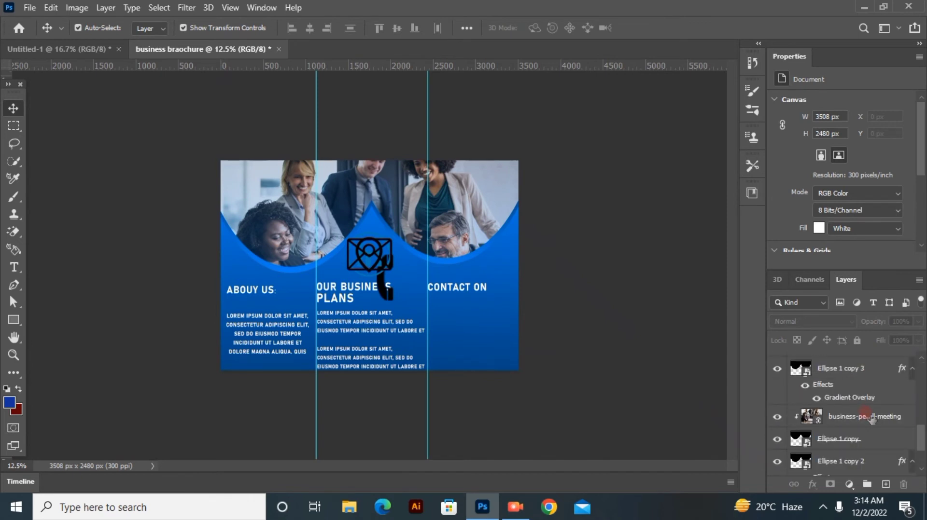
scroll(871, 420, "down", 2)
left_click(871, 375)
left_click(857, 341)
left_click(875, 395)
left_click(857, 341)
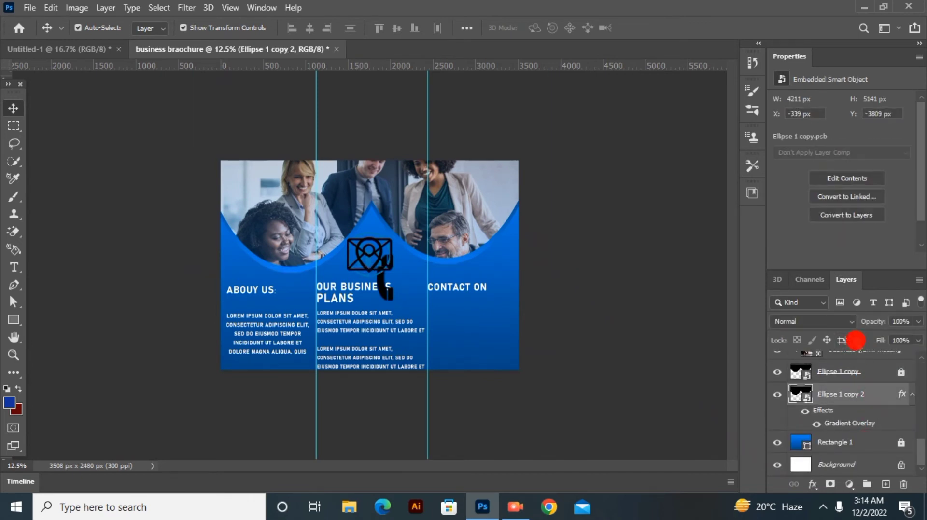
scroll(852, 386, "up", 2)
left_click(850, 391)
left_click(857, 341)
scroll(851, 405, "up", 3)
left_click(851, 414)
left_click(856, 340)
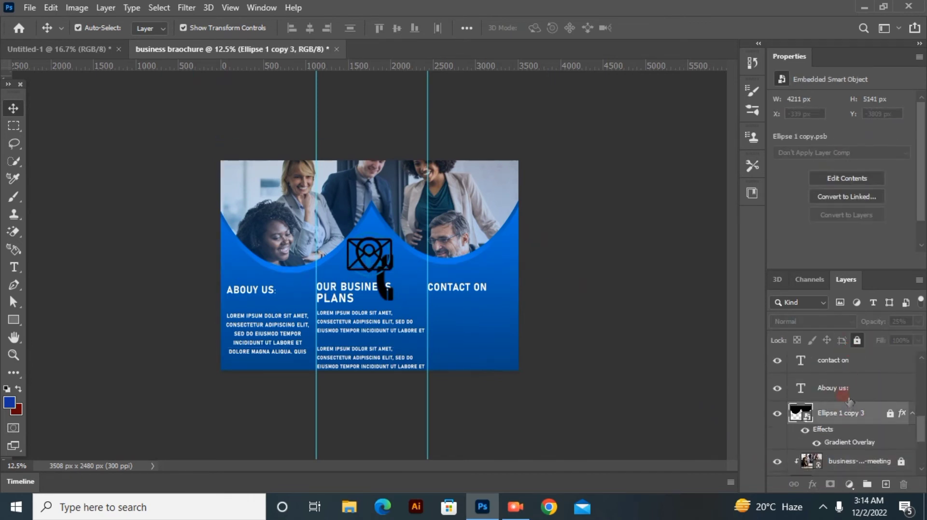
left_click(635, 293)
Step: Select all four icon layers and move them together below the CONTACT ON heading
scroll(820, 396, "up", 5)
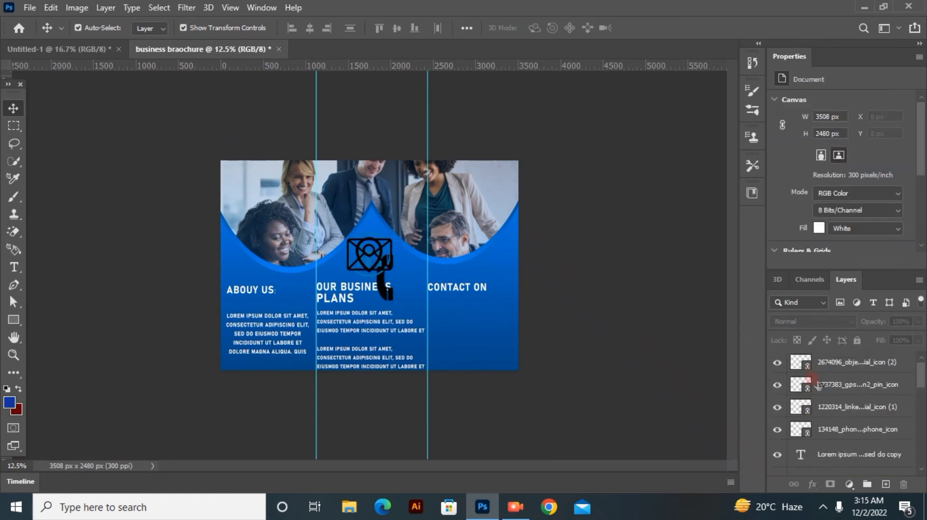
left_click(827, 429)
left_click(826, 406, "ctrl")
left_click(826, 384, "ctrl")
left_click(825, 362, "ctrl")
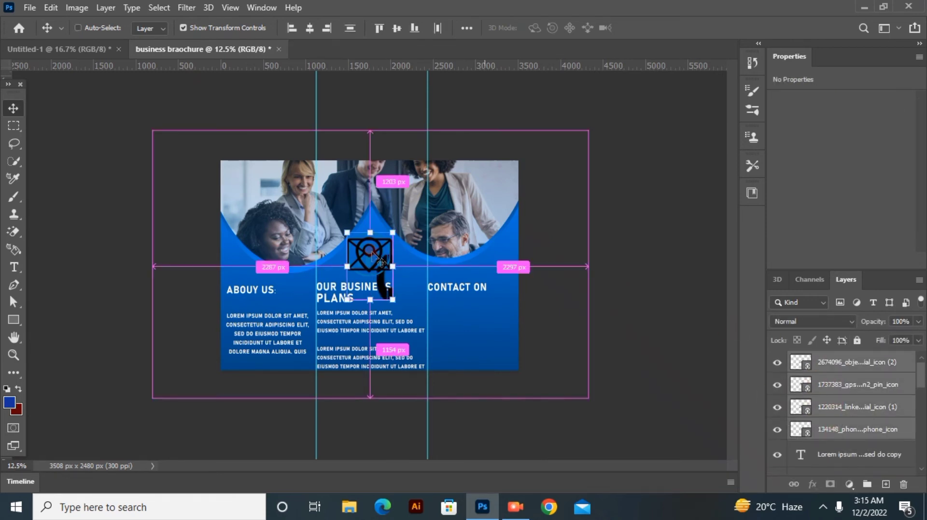
left_click_drag(380, 259, 473, 314)
Step: Scale the four icons down together until the phone icon is about 44 × 125 px, placing them low in the CONTACT ON panel
key("ctrl+plus")
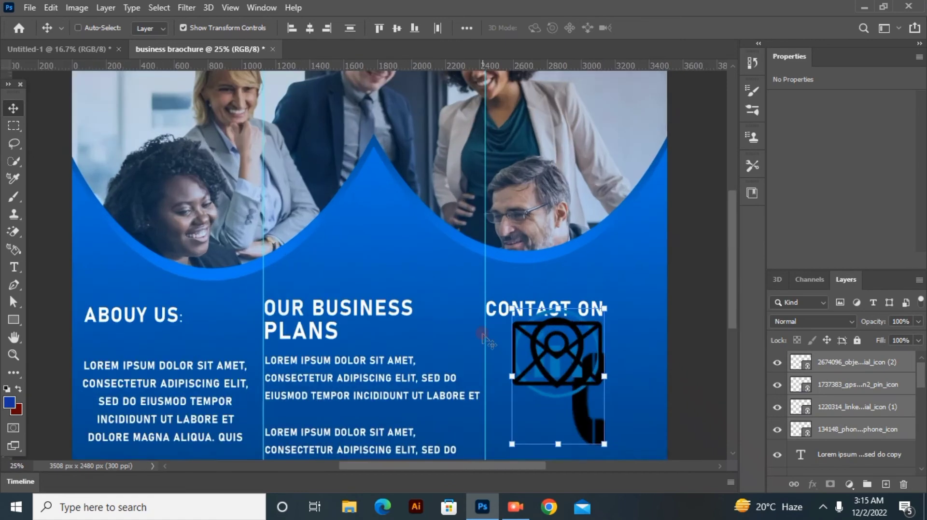
key("ctrl+plus")
scroll(518, 284, "down", 1)
scroll(584, 461, "right", 5)
scroll(584, 454, "left", 1)
scroll(650, 395, "down", 7)
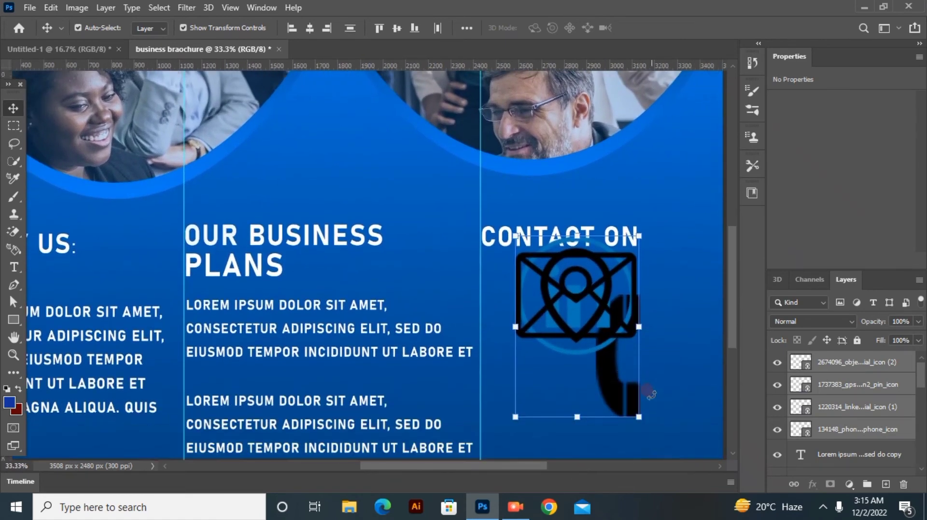
scroll(651, 395, "down", 2)
left_click_drag(513, 467, 565, 467)
left_click_drag(441, 362, 341, 230)
left_click_drag(332, 215, 405, 356)
Step: Apply a white Color Overlay to the phone icon layer
left_click(845, 426)
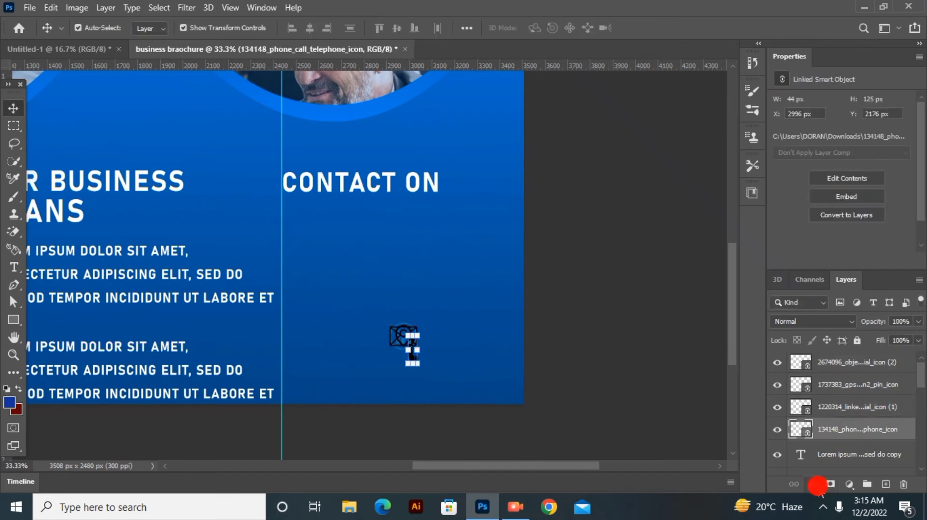
left_click(812, 485)
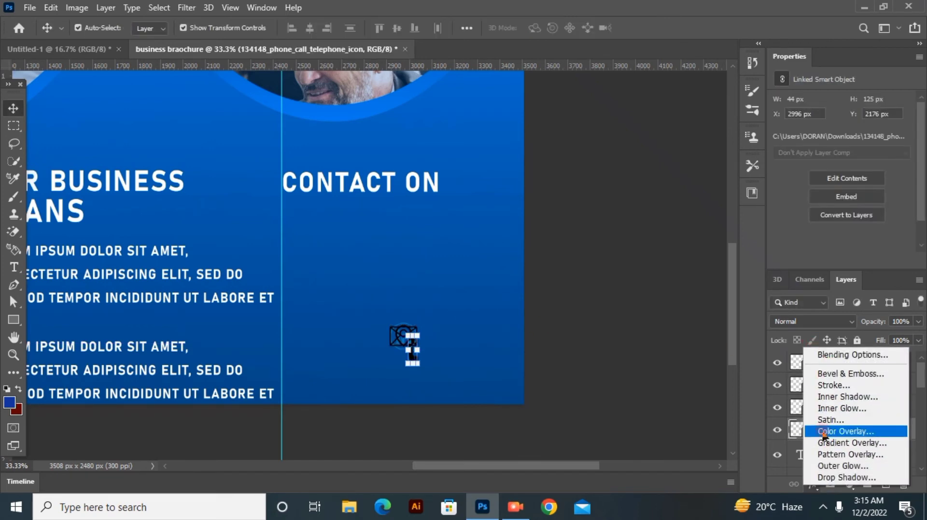
left_click(844, 431)
left_click(880, 170)
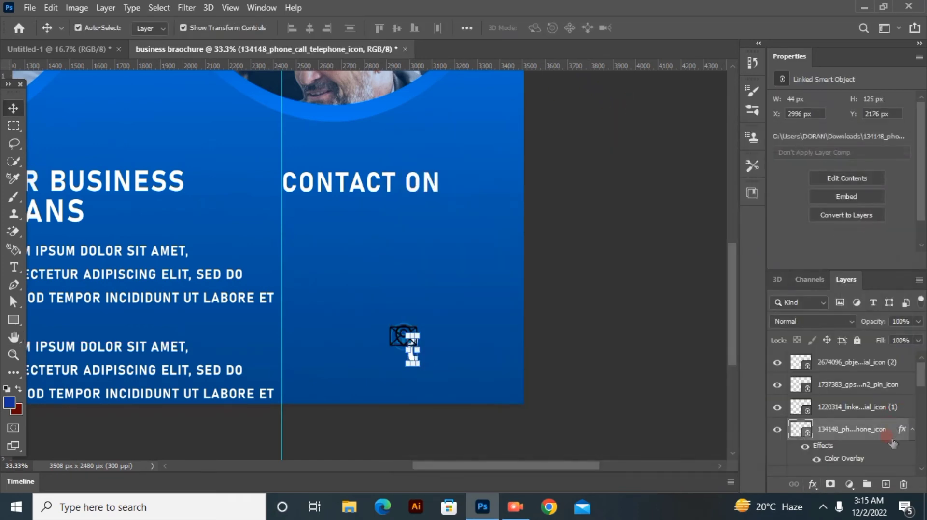
Step: Copy the phone icon's Color Overlay effect to the LinkedIn, location pin and email icon layers
left_click_drag(903, 423, 902, 413)
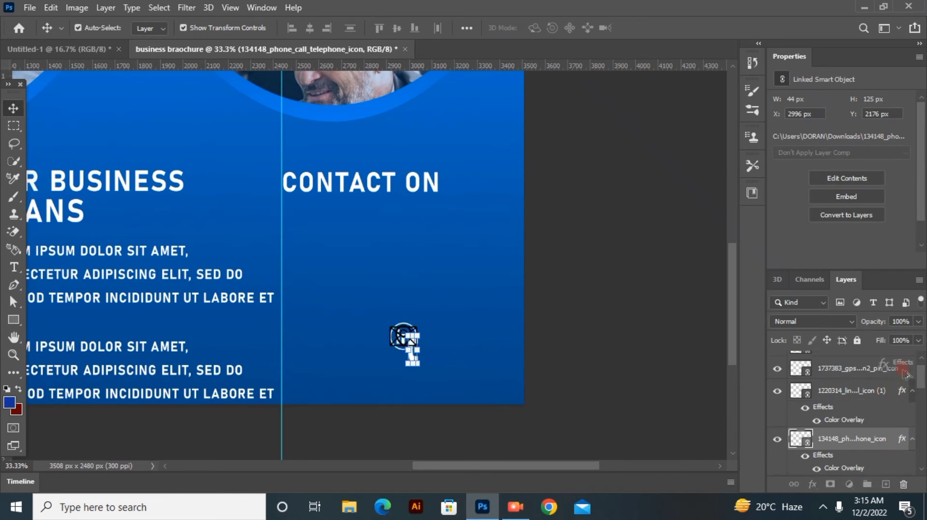
left_click_drag(905, 374, 892, 368)
left_click(439, 352)
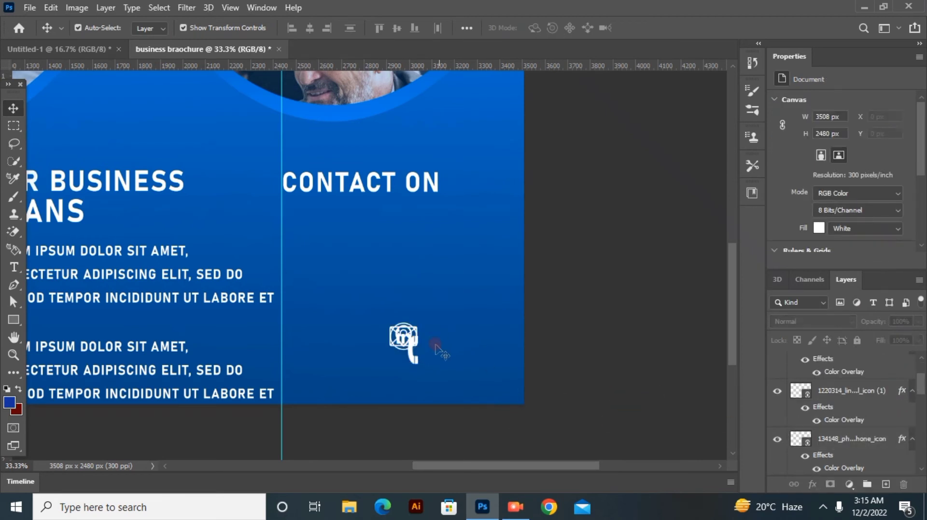
left_click(413, 356)
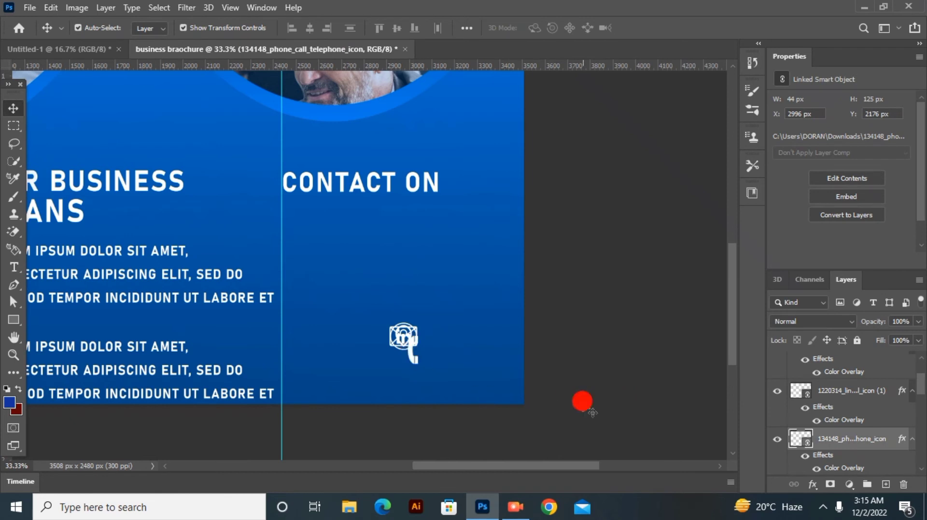
Step: Move the phone icon under the CONTACT ON heading near the vertical guide and rotate it about -31°
left_click_drag(407, 351, 305, 279)
key("ctrl+t")
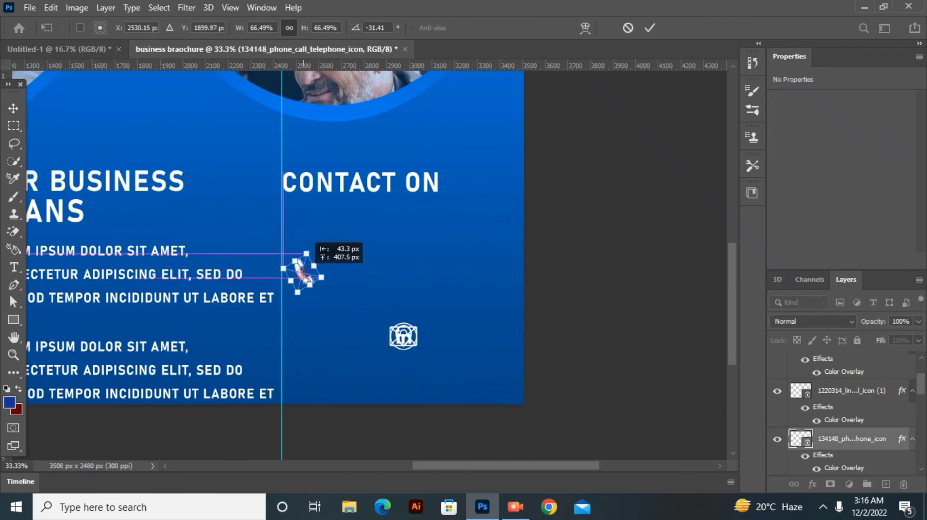
left_click(649, 28)
Step: Place the location pin, LinkedIn and email icons in a column below the phone icon
left_click_drag(405, 340, 307, 322)
left_click(600, 392)
left_click_drag(305, 352, 302, 360)
left_click_drag(403, 337, 308, 393)
Step: Shift the phone, location pin, LinkedIn and email icons upward so they form an evenly spaced column under CONTACT ON
left_click_drag(304, 285, 304, 267)
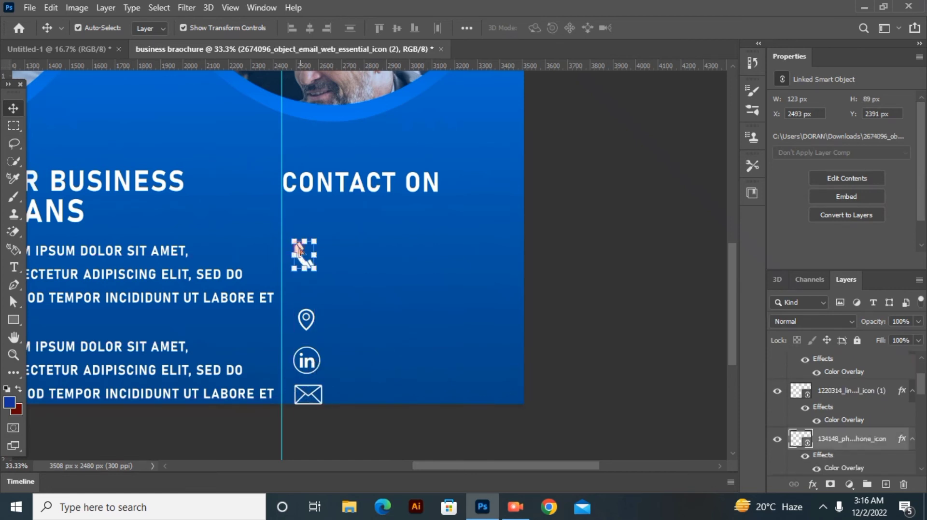
left_click_drag(308, 324, 307, 310)
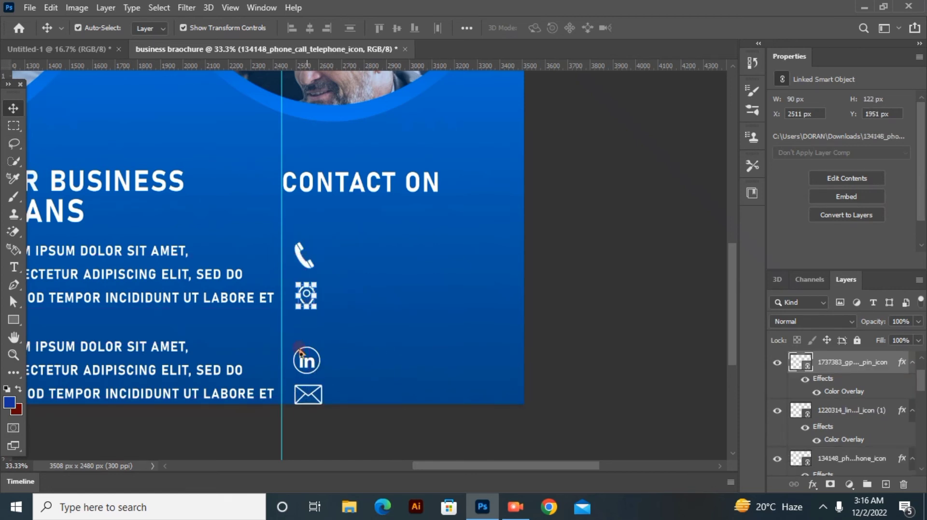
left_click_drag(306, 361, 307, 339)
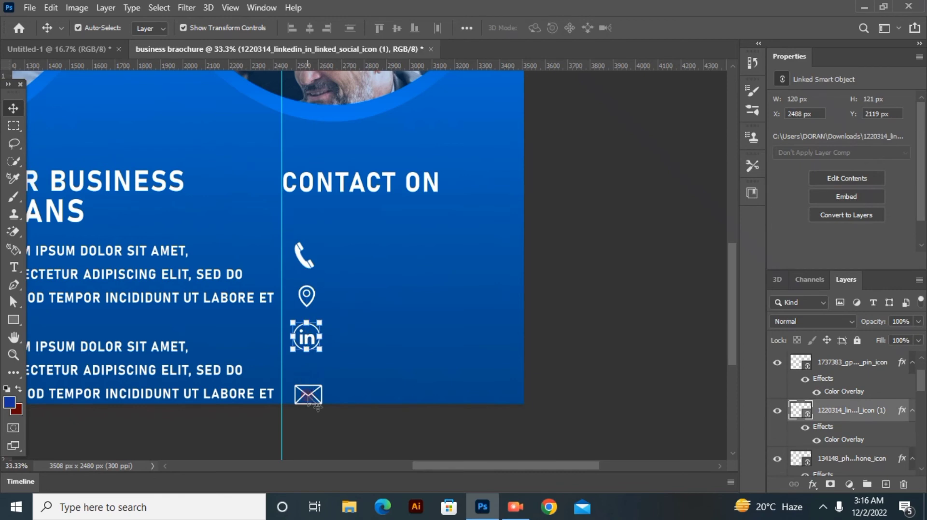
left_click_drag(306, 389, 308, 375)
left_click(312, 412)
key("ctrl+minus")
key("ctrl+minus")
key("ctrl+minus")
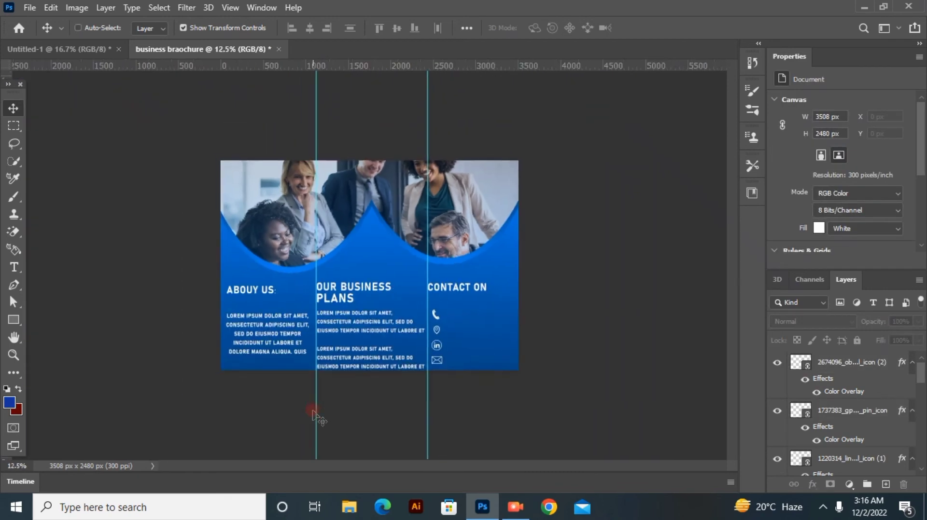
Step: Add a text layer with the contact phone number near the phone icon
key("ctrl+plus")
key("ctrl+plus")
key("ctrl+plus")
left_click_drag(511, 467, 557, 468)
scroll(442, 212, "down", 4)
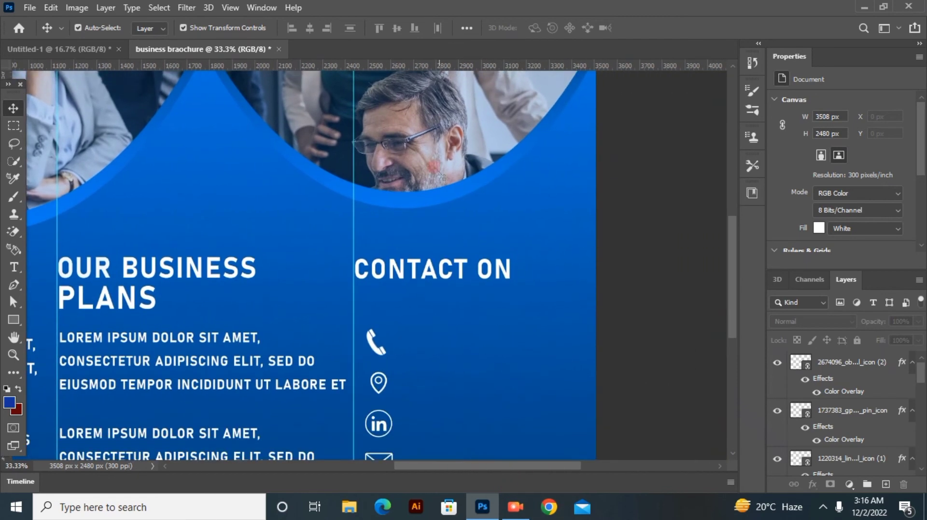
key("t")
left_click(446, 239)
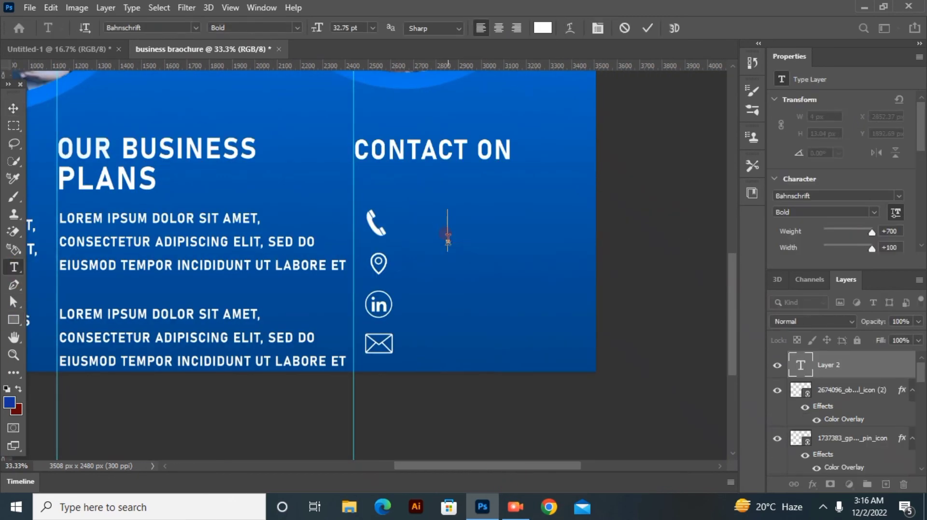
type("+1 765")
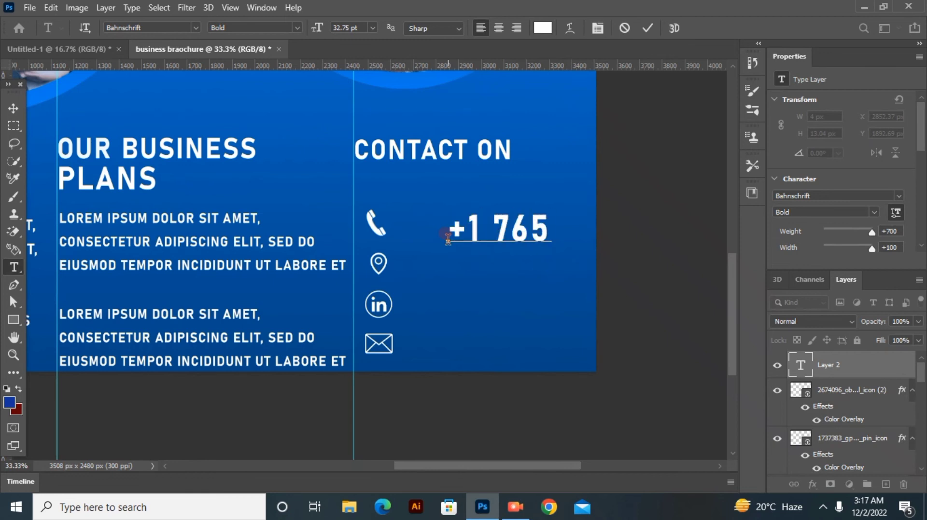
type("-45")
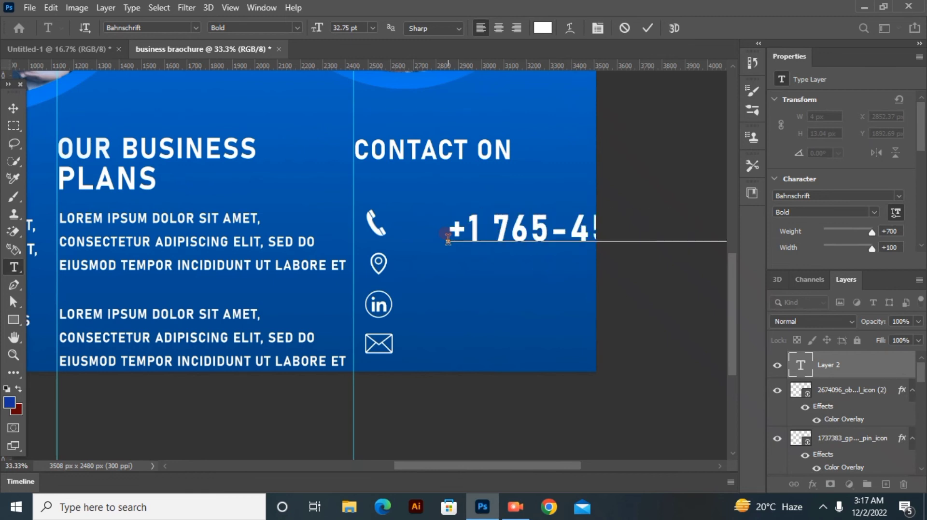
Step: Reduce the phone number text to 12 pt and position it directly beside the phone icon
key("ctrl+a")
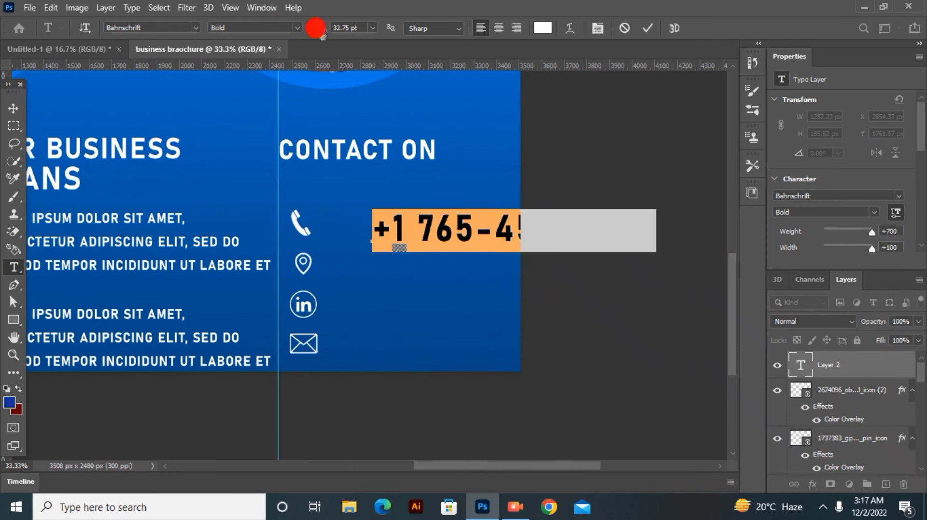
mouse_move(317, 29)
left_mouse_down()
mouse_move(303, 33)
mouse_move(313, 30)
left_mouse_up()
left_click_drag(431, 341, 375, 333)
left_click_drag(315, 31, 305, 27)
left_click(647, 28)
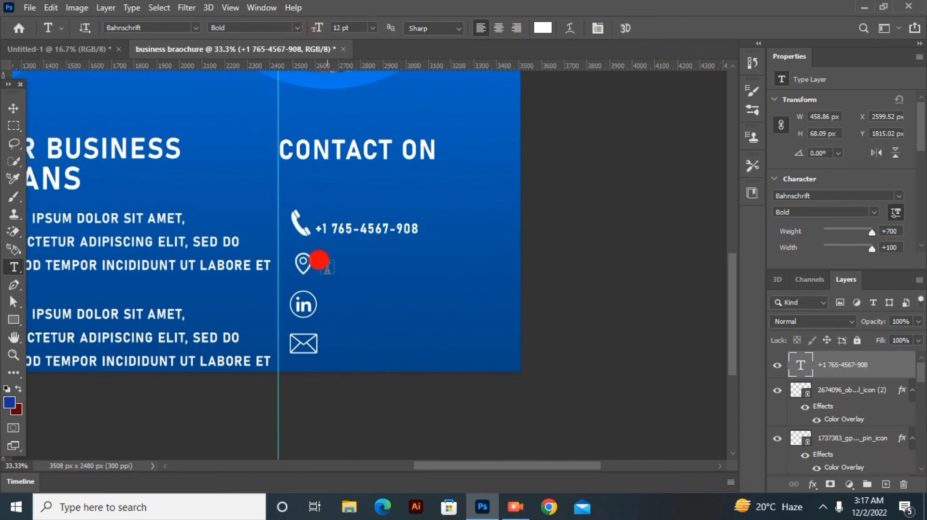
Step: Add a 12 pt text line with the contact's city and country directly beside the location pin icon
left_click(327, 267)
key("BackSpace")
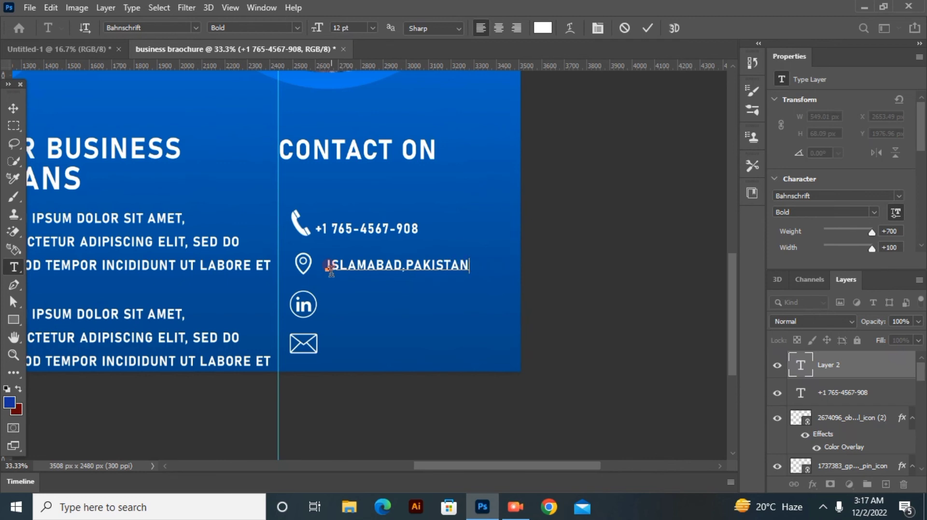
left_click_drag(398, 325, 387, 326)
left_click(648, 28)
Step: Add a 12 pt text line with the contact's full name directly beside the LinkedIn icon
left_click(334, 305)
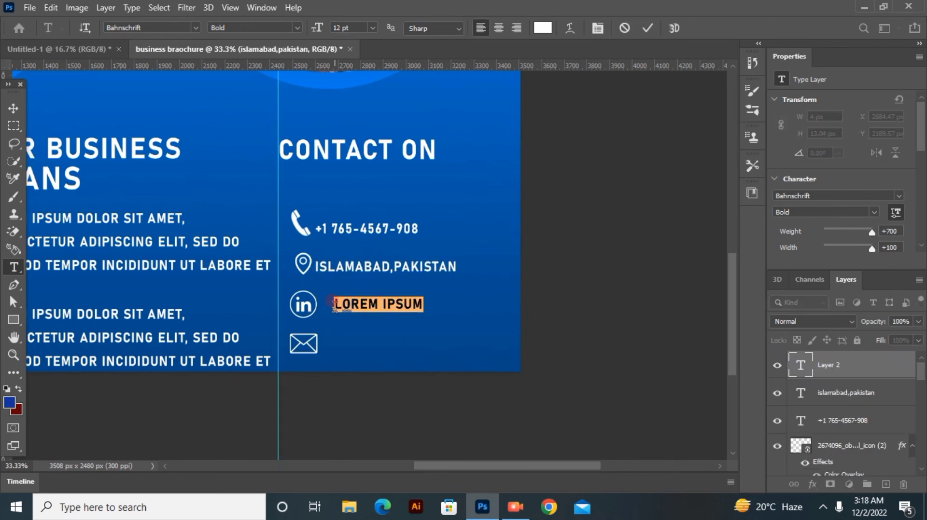
key("BackSpace")
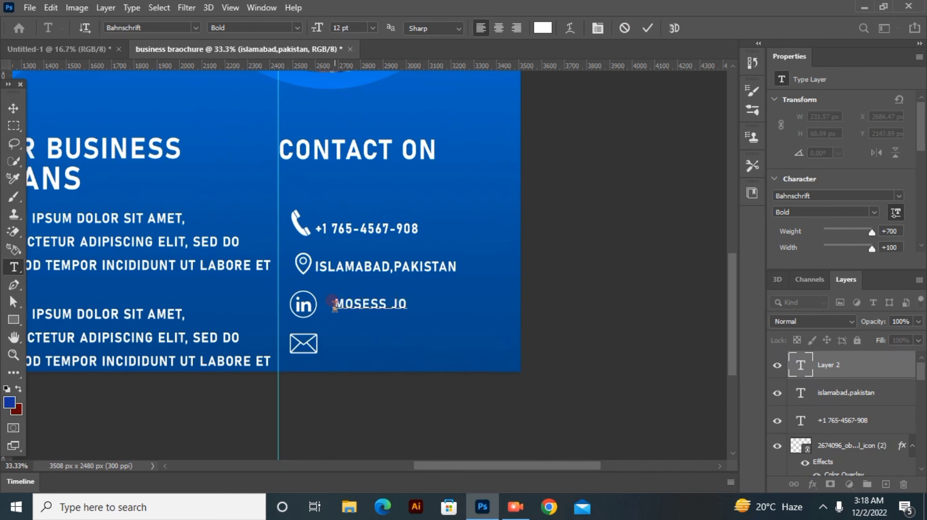
left_click_drag(363, 351, 349, 356)
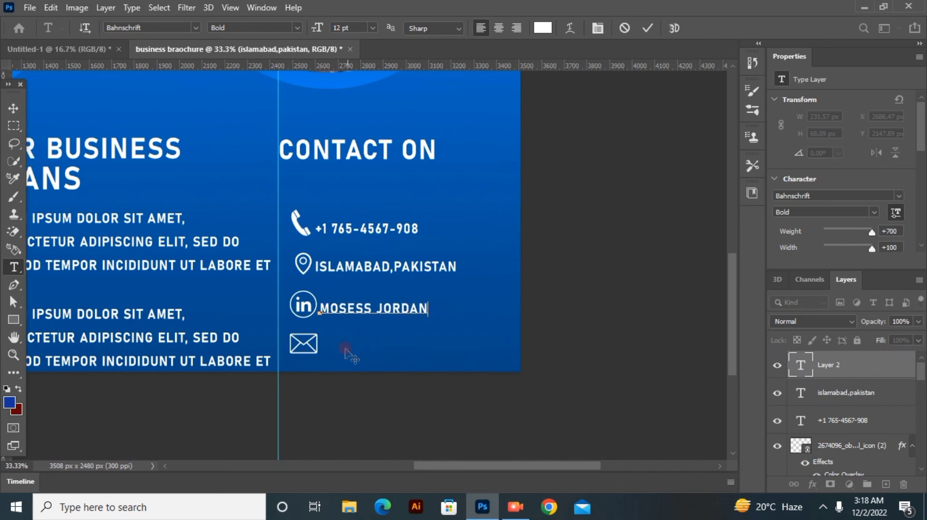
left_click(648, 28)
Step: Add a 12 pt text line with the contact's e-mail address directly beside the envelope icon
left_click(360, 349)
key("BackSpace")
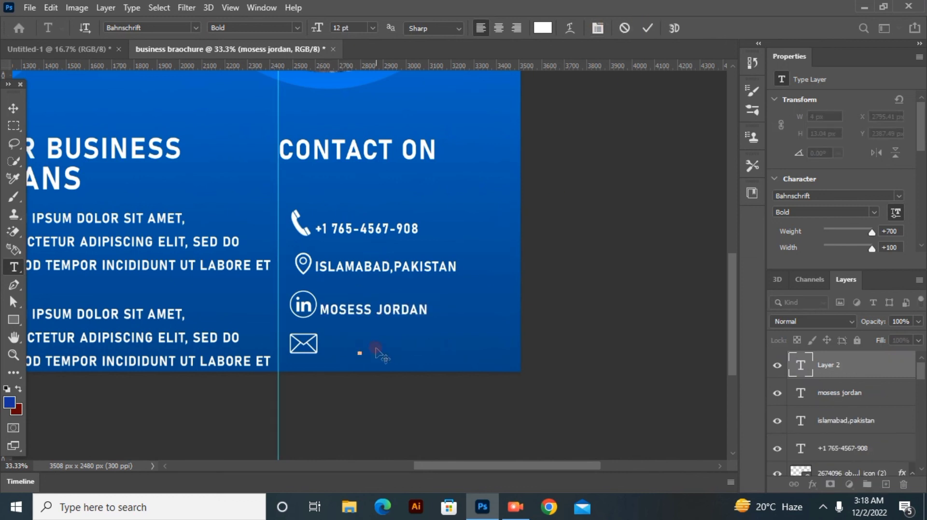
type("HAME")
key("BackSpace")
key("BackSpace")
key("BackSpace")
key("BackSpace")
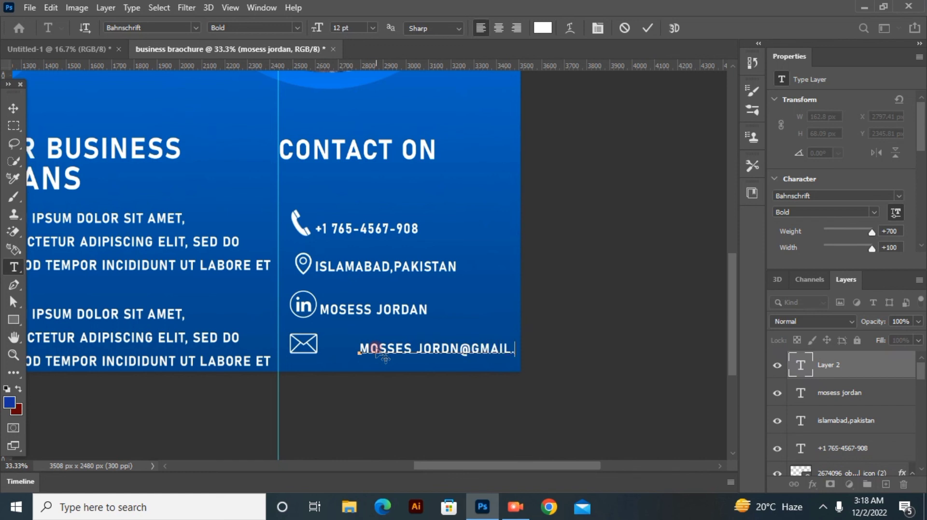
left_click_drag(376, 366, 338, 364)
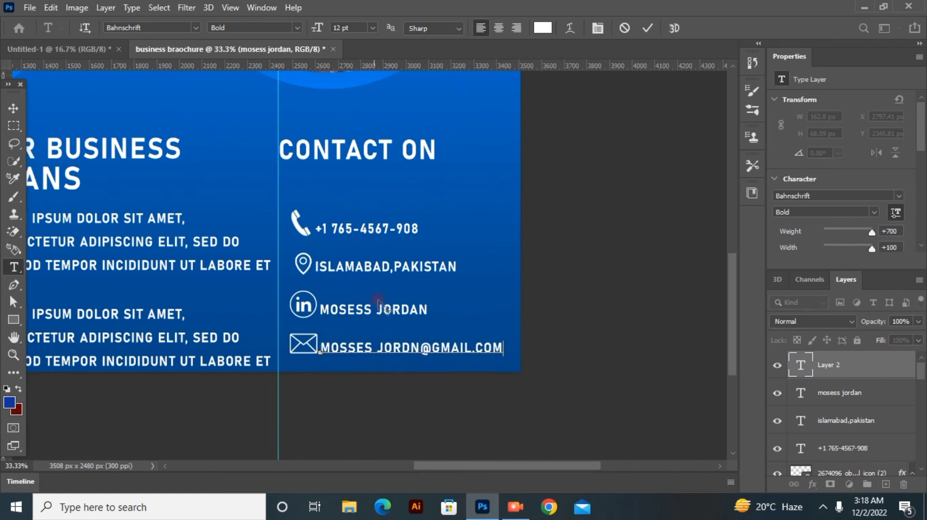
left_click(647, 28)
Step: Change the spelling of the contact's first name in the LinkedIn line to match the e-mail line
left_click(362, 307)
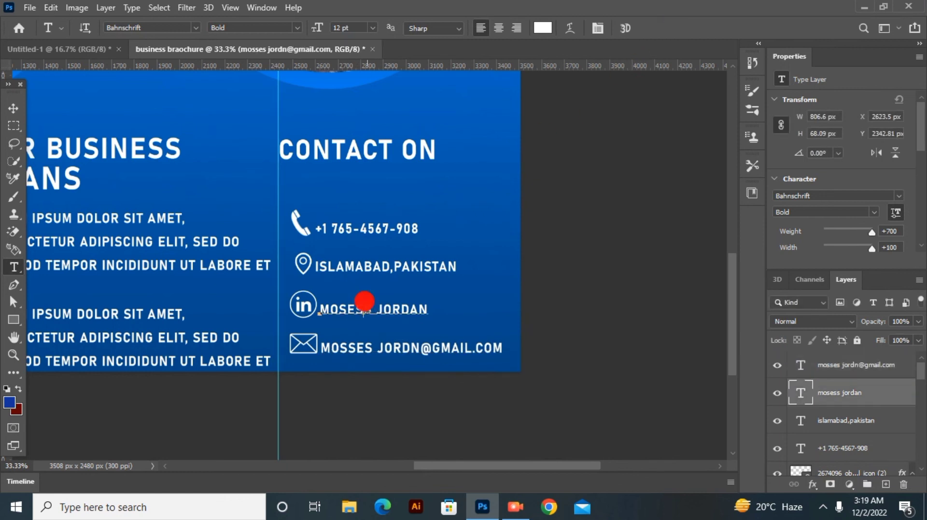
key("BackSpace")
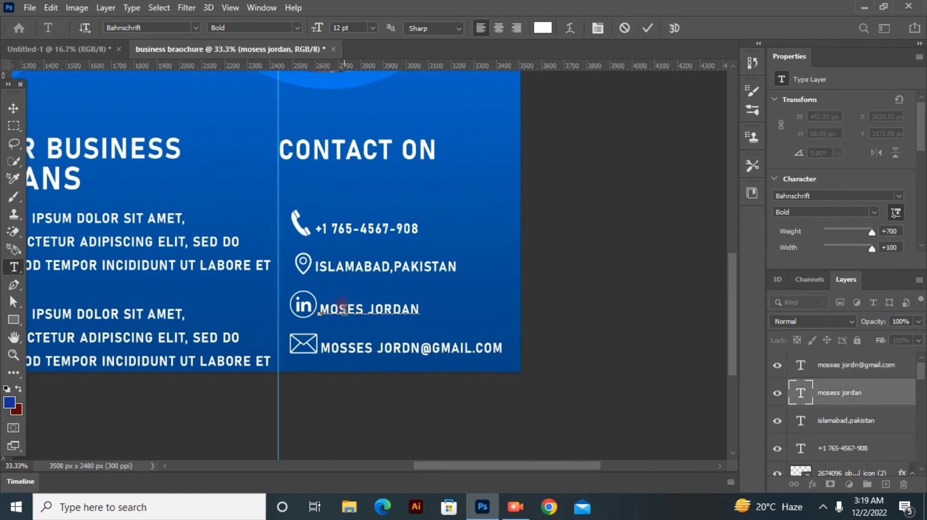
type("s")
left_click(646, 28)
Step: Nudge the name, location and phone number lines to the right so their left edges line up with the e-mail line
key("v")
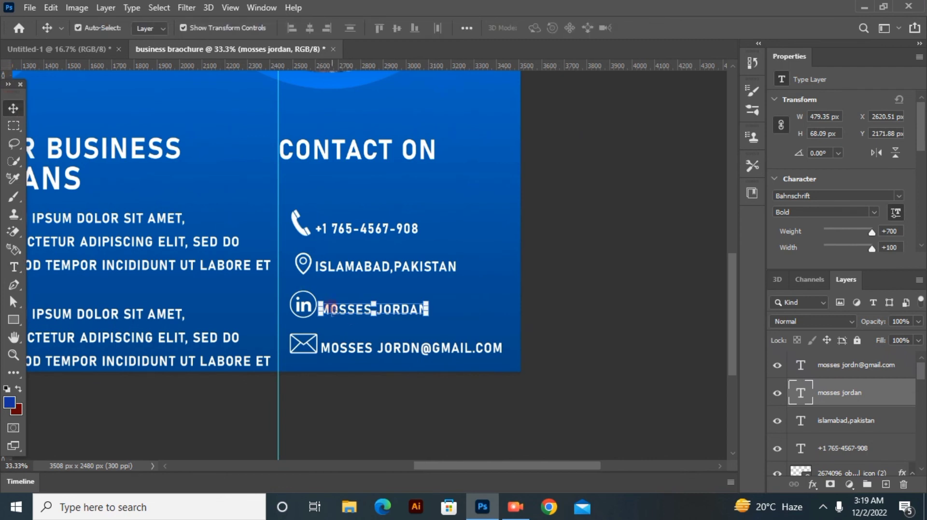
left_click_drag(353, 309, 354, 312)
left_click(337, 250)
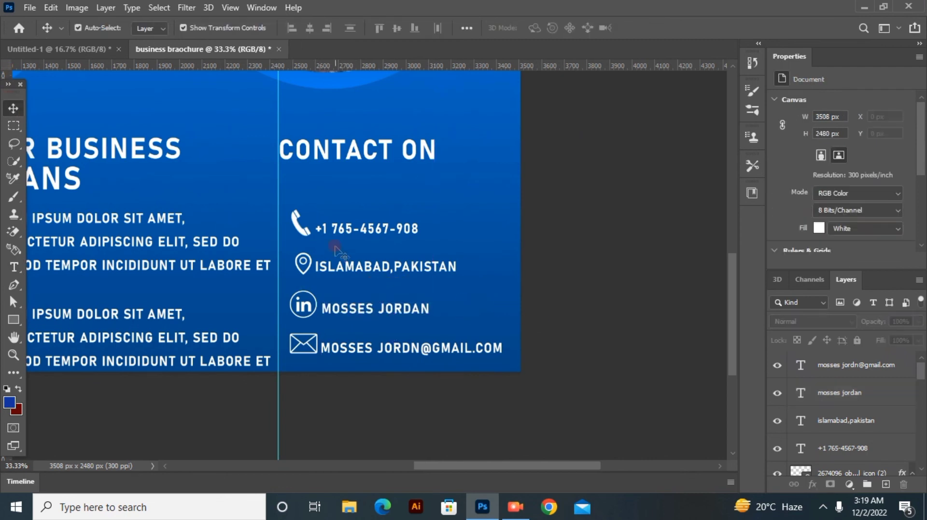
left_click_drag(343, 269, 348, 269)
left_click_drag(321, 230, 331, 235)
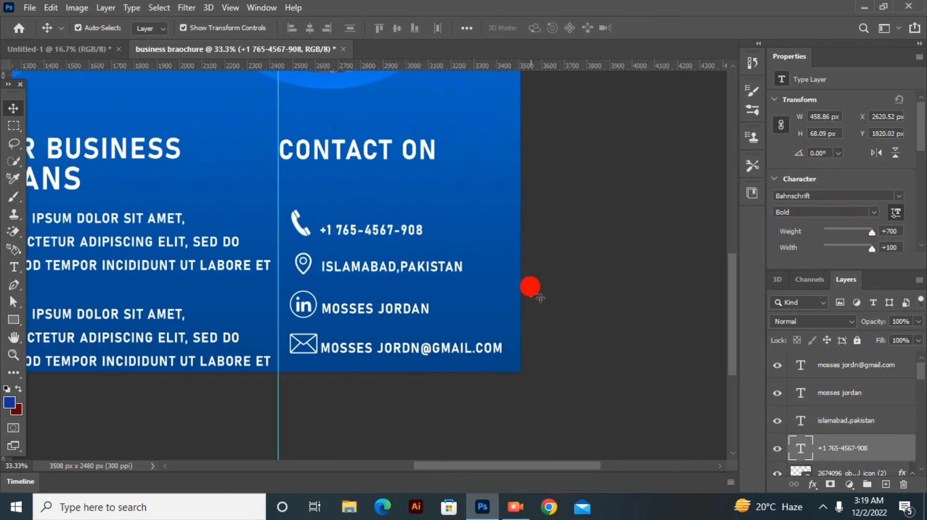
left_click(529, 288)
Step: Move the lorem ipsum paragraph in the first panel up closer to its ABOUY US heading
scroll(531, 289, "down", 3)
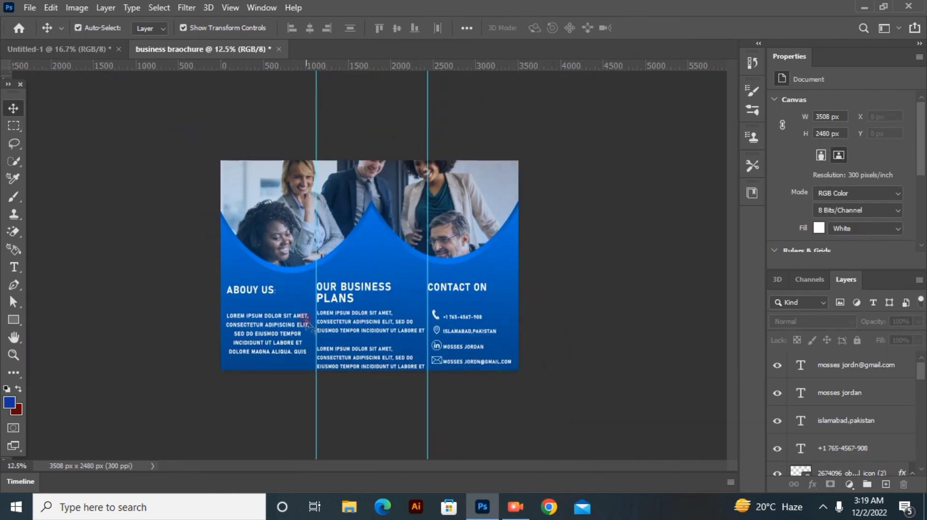
left_click_drag(248, 333, 246, 322)
left_click(174, 301)
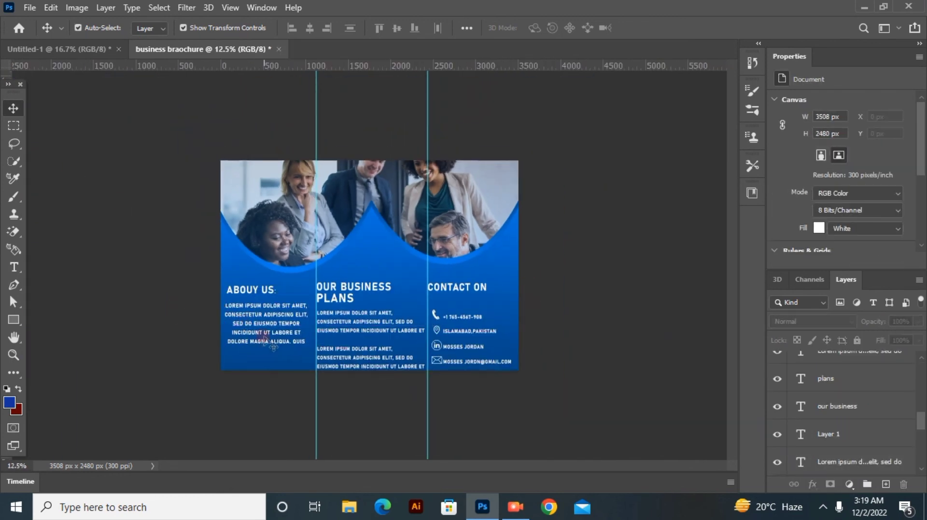
left_click(515, 507)
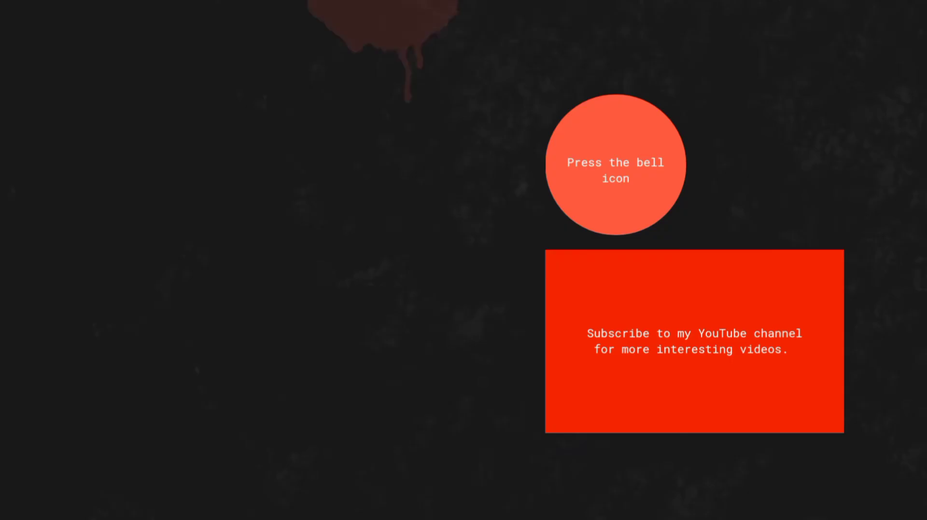